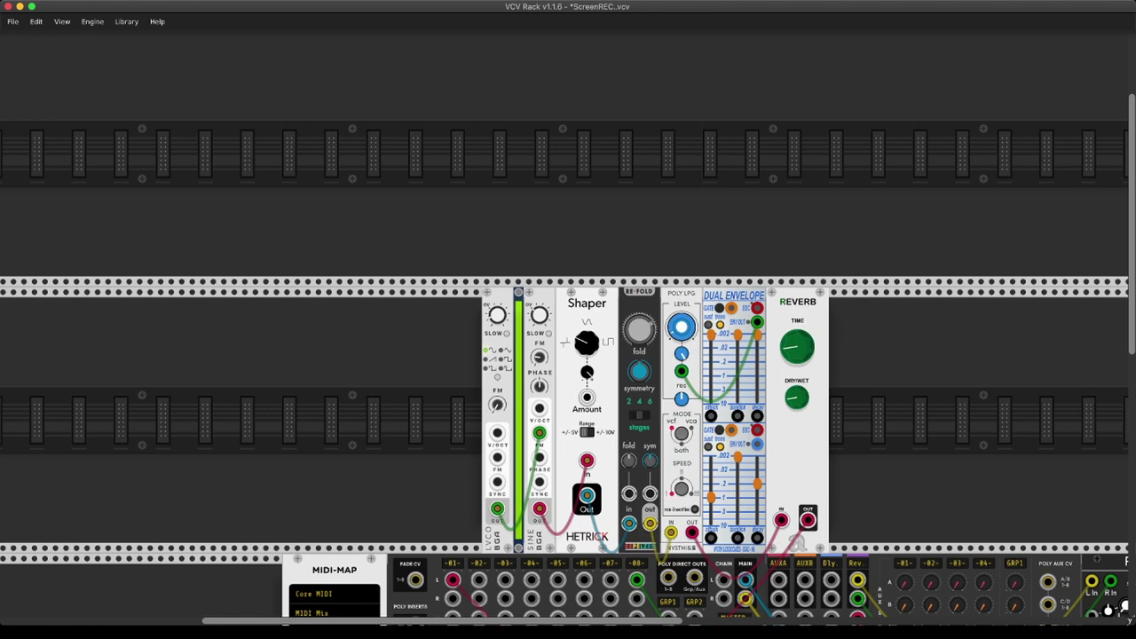
Add the Frozen Wasteland Quad Algorithmic Rhythm module to the empty rack row above the voice modules.
{"action": "scroll", "coordinate": [568, 355], "scroll_direction": "up", "scroll_amount": 3}
{"action": "scroll", "coordinate": [568, 355], "scroll_direction": "left", "scroll_amount": 2}
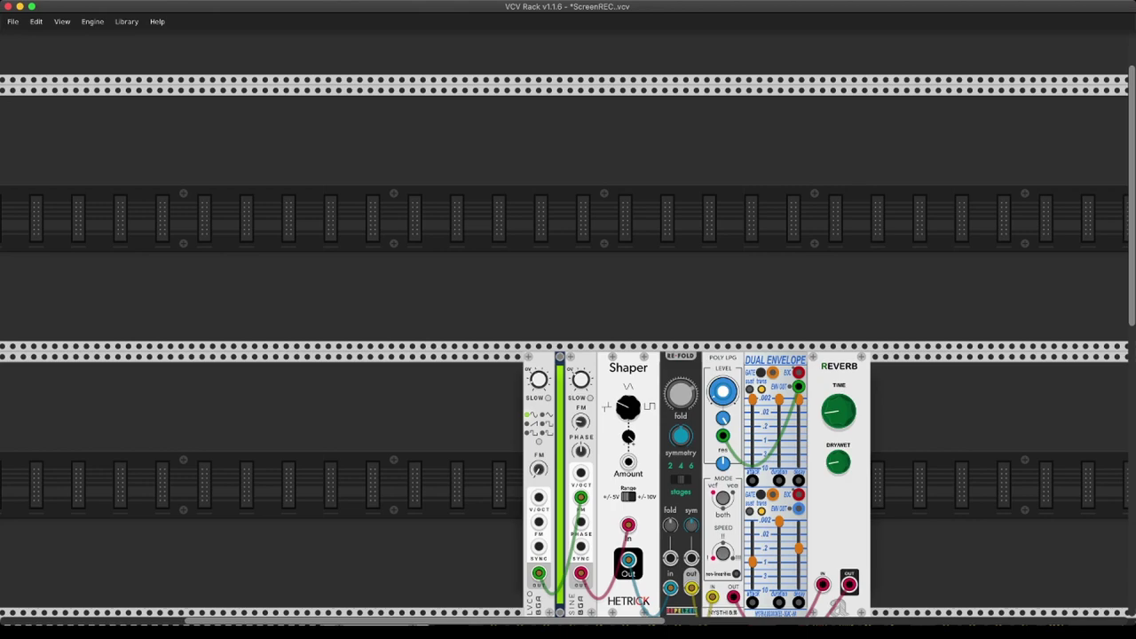
{"action": "right_click", "coordinate": [362, 236]}
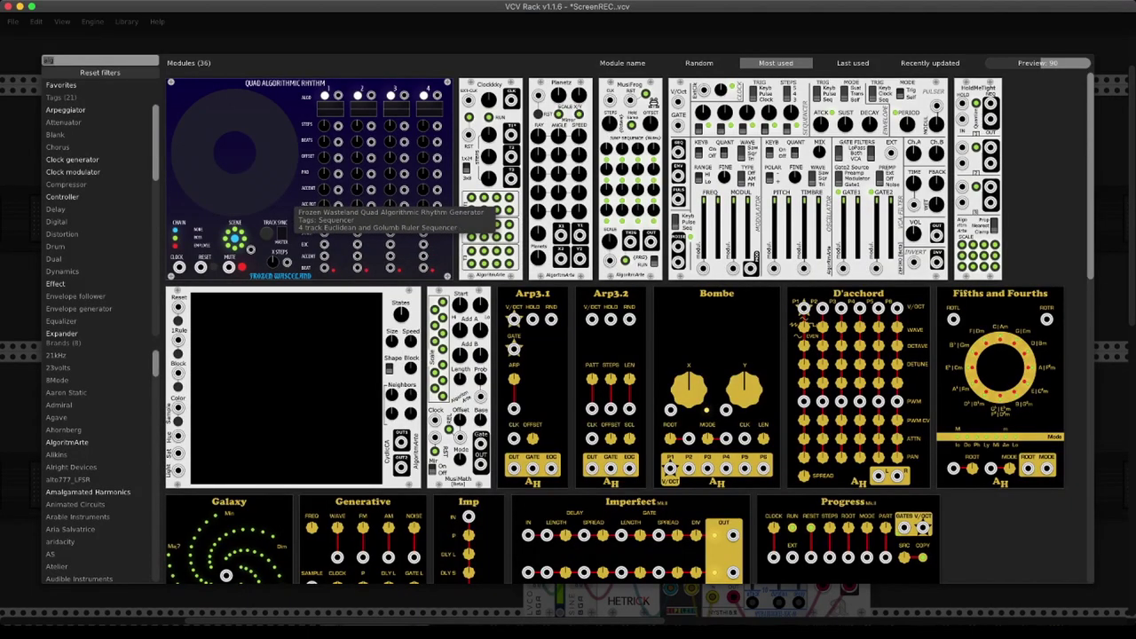
{"action": "left_click_drag", "start_coordinate": [293, 210], "coordinate": [334, 217]}
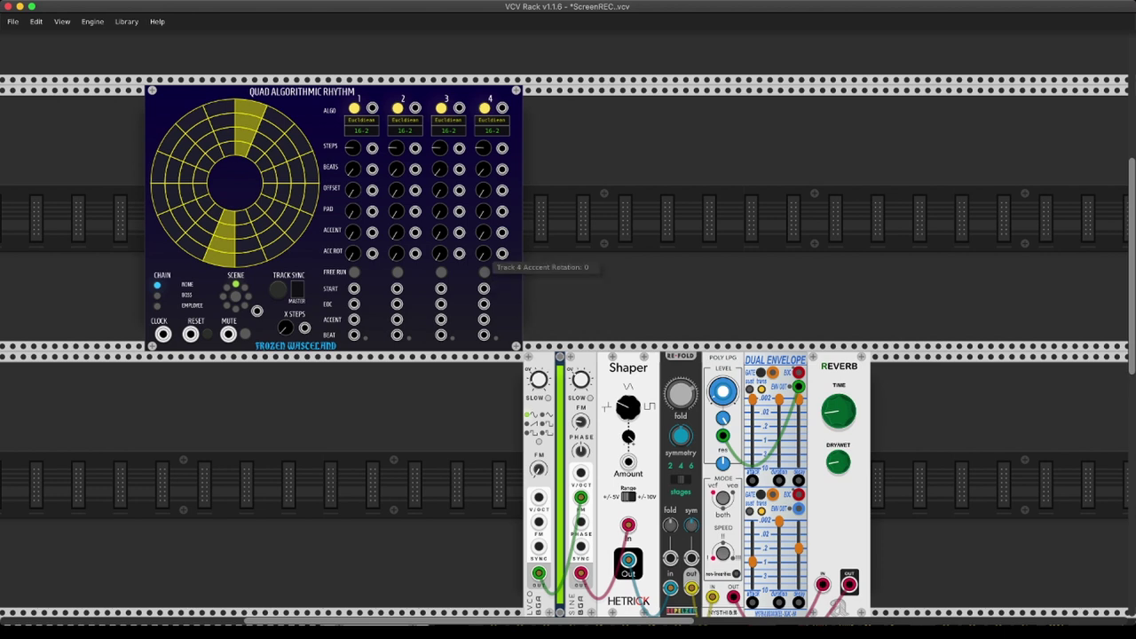
Add the Qwelk OR module beside the Quad Algorithmic Rhythm and patch its four Beat outputs into the first four OR inputs.
{"action": "scroll", "coordinate": [482, 255], "scroll_direction": "right", "scroll_amount": 1}
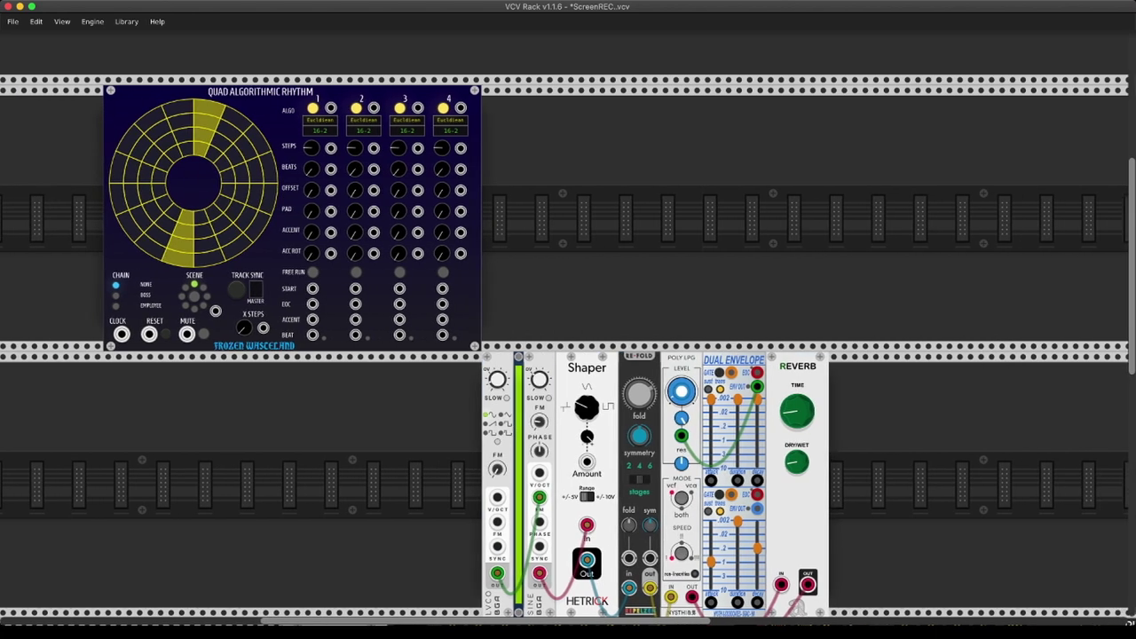
{"action": "right_click", "coordinate": [546, 213]}
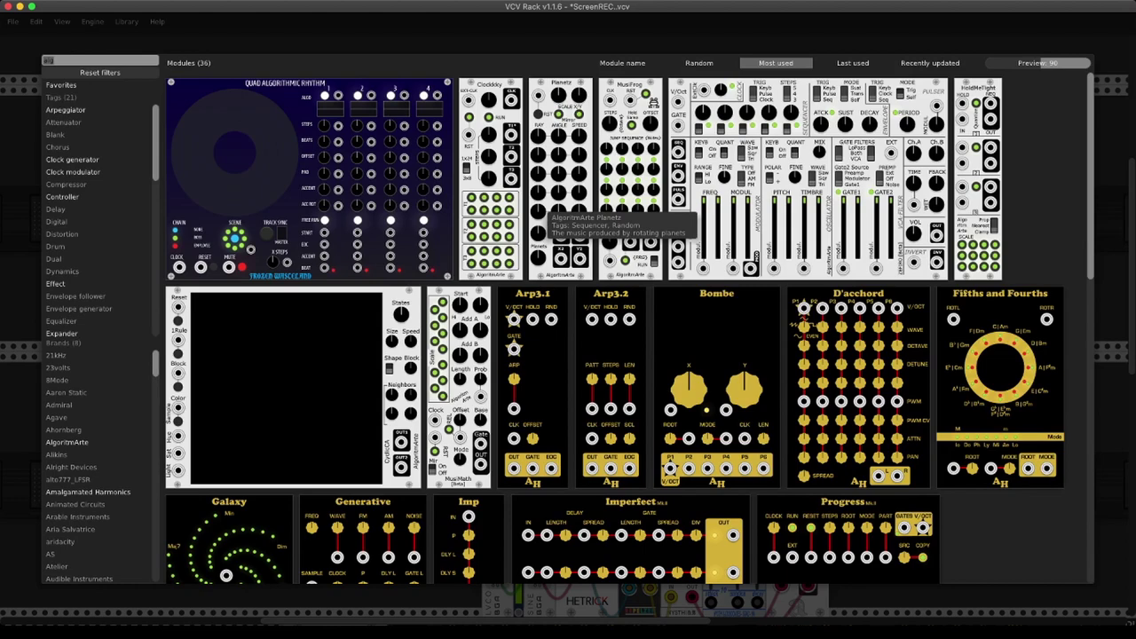
{"action": "type", "text": "q"}
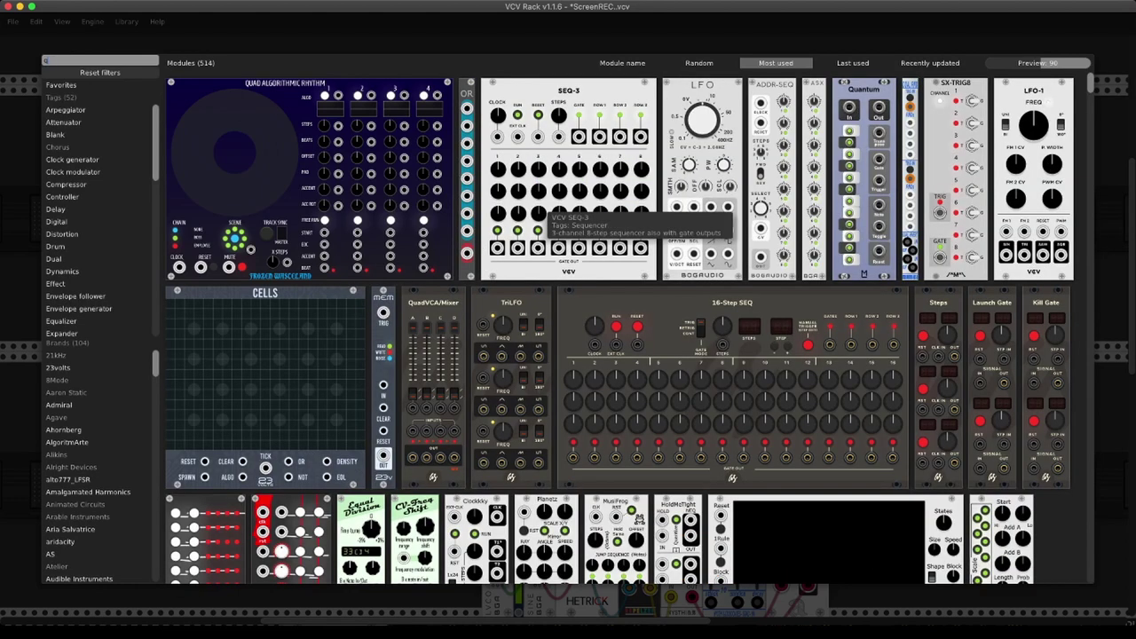
{"action": "type", "text": "qwel"}
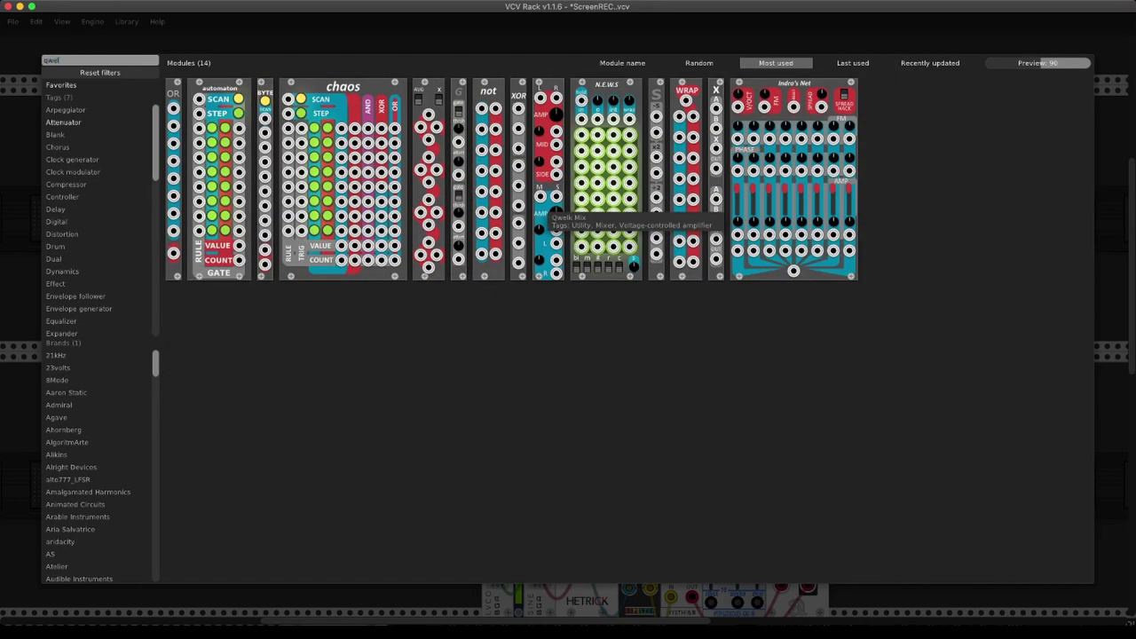
{"action": "left_click", "coordinate": [175, 187]}
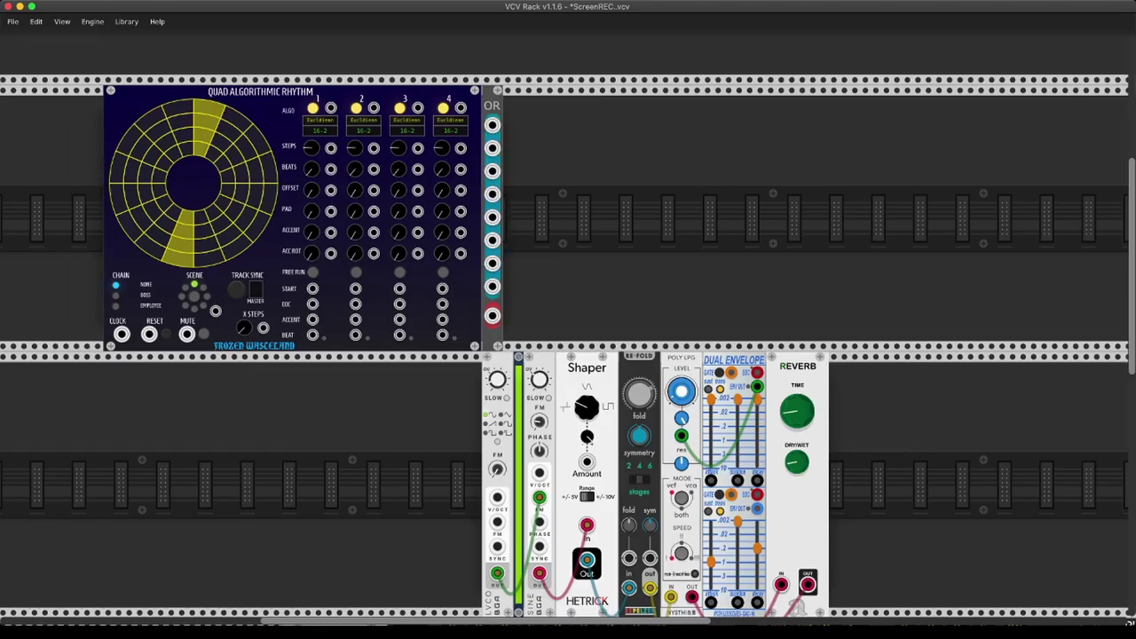
{"action": "left_click_drag", "start_coordinate": [313, 335], "coordinate": [442, 334]}
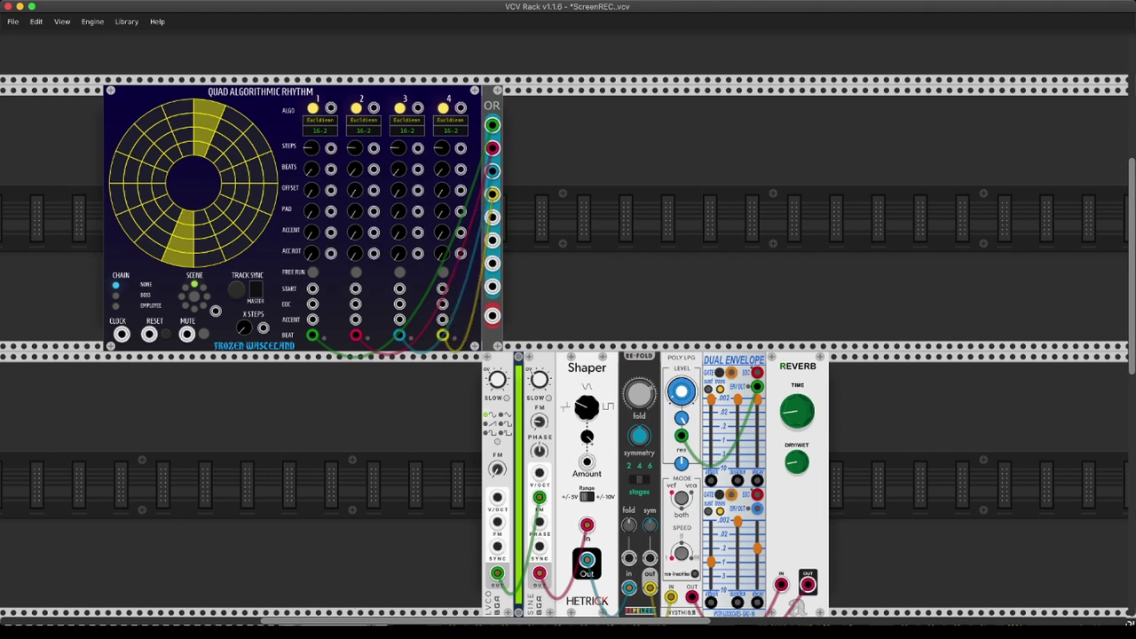
Add the Bogaudio ADDR-SEQ sequencer beside the OR module, with an ASX expander attached to its other side.
{"action": "scroll", "coordinate": [568, 355], "scroll_direction": "right", "scroll_amount": 3}
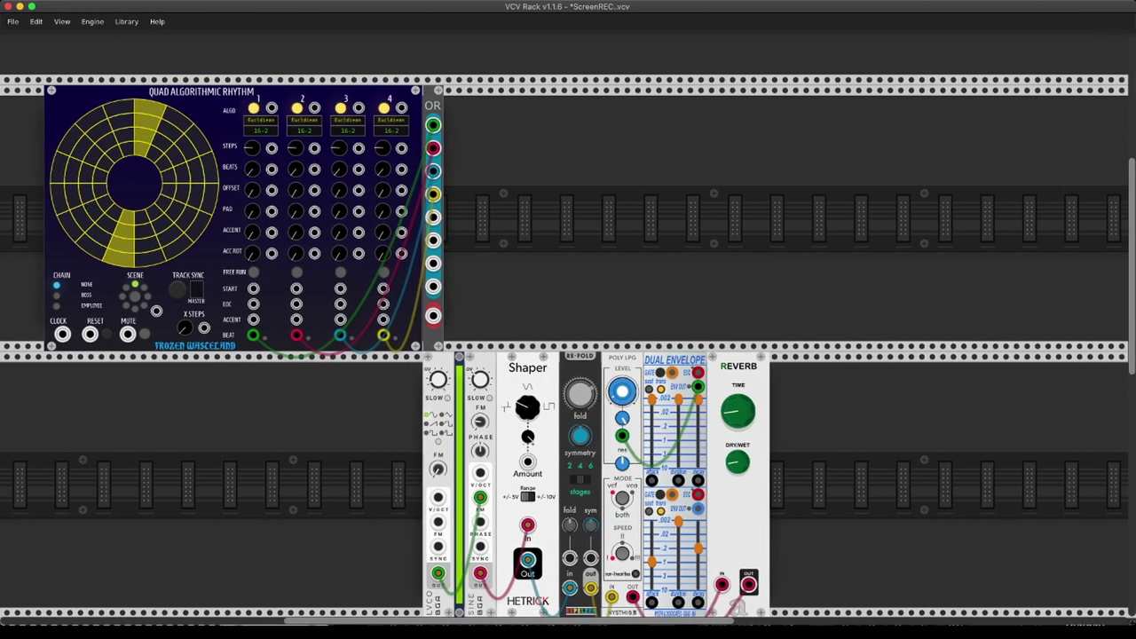
{"action": "right_click", "coordinate": [485, 251]}
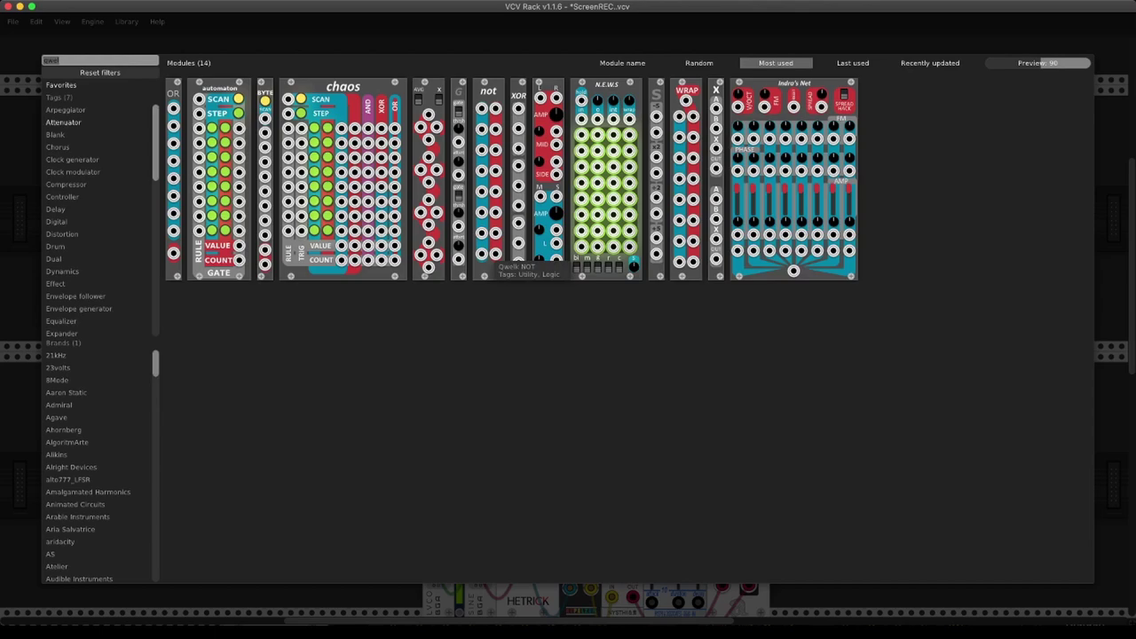
{"action": "type", "text": "add"}
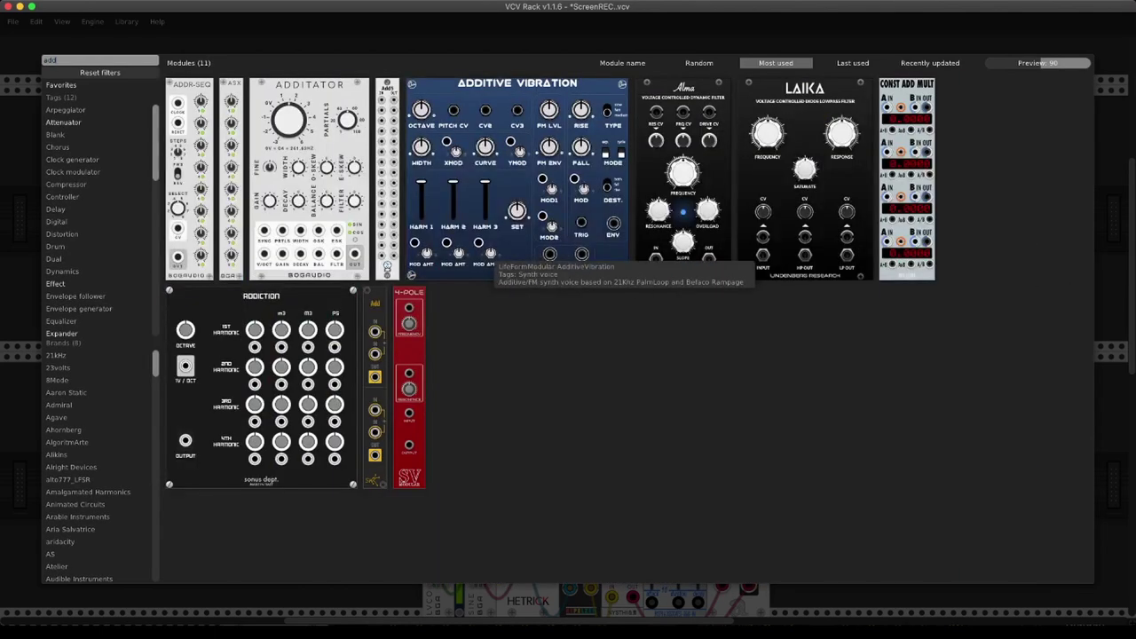
{"action": "left_click", "coordinate": [210, 175]}
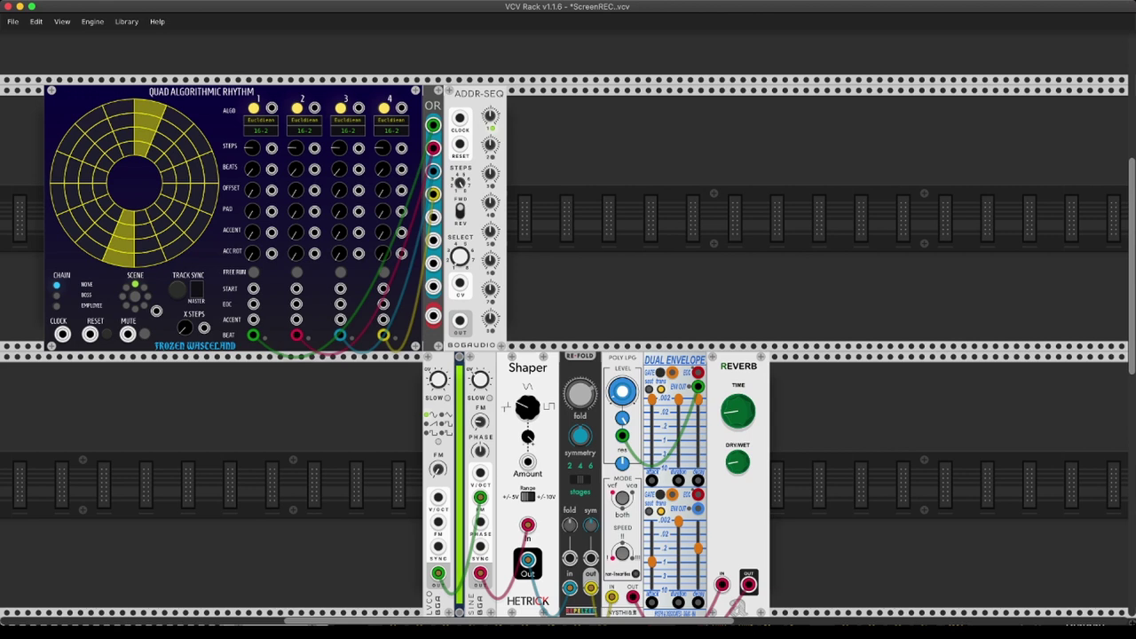
{"action": "key", "text": "Return"}
{"action": "type", "text": "add"}
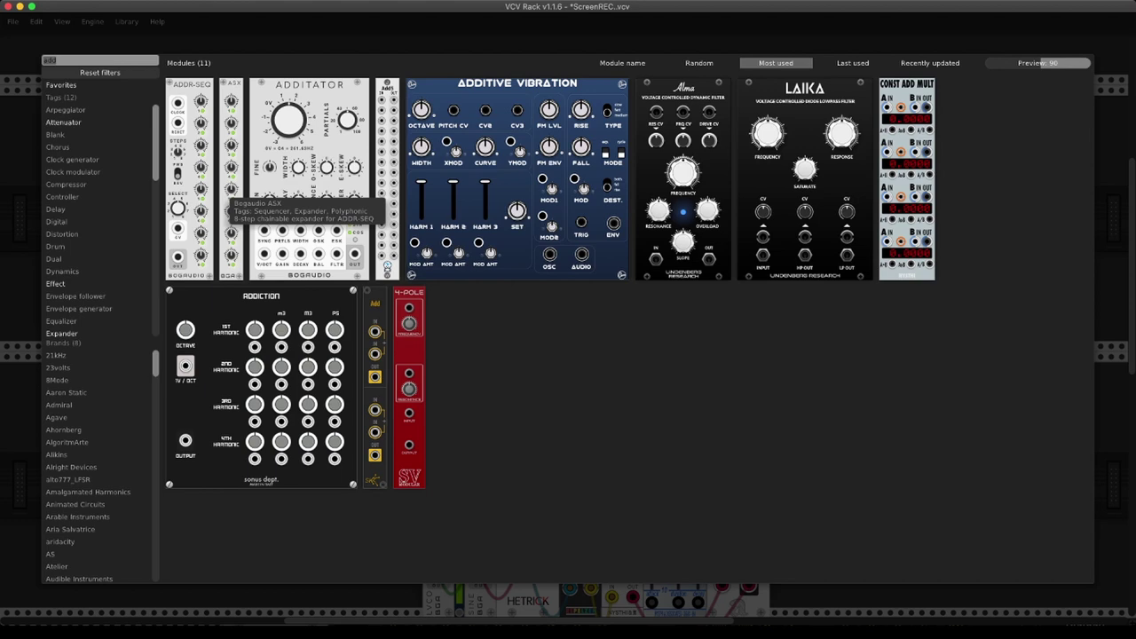
{"action": "left_click", "coordinate": [232, 174]}
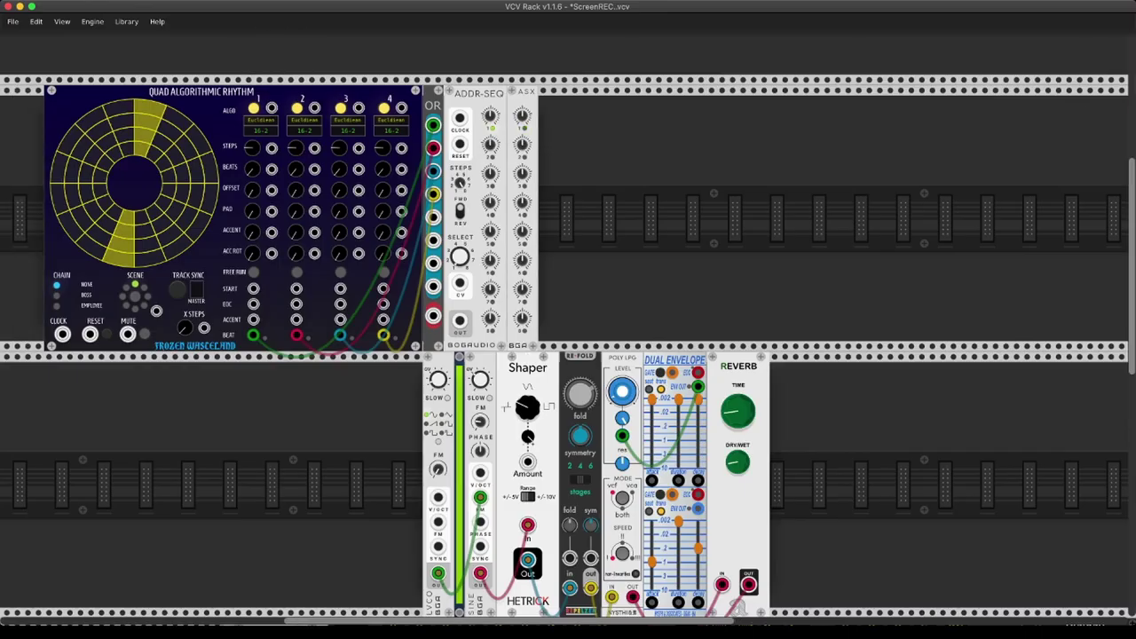
{"action": "mouse_move", "coordinate": [521, 188]}
{"action": "left_mouse_down"}
{"action": "mouse_move", "coordinate": [564, 188]}
{"action": "mouse_move", "coordinate": [522, 188]}
{"action": "left_mouse_up"}
{"action": "key", "text": "super+d"}
{"action": "key", "text": "super+d"}
{"action": "key", "text": "super+d"}
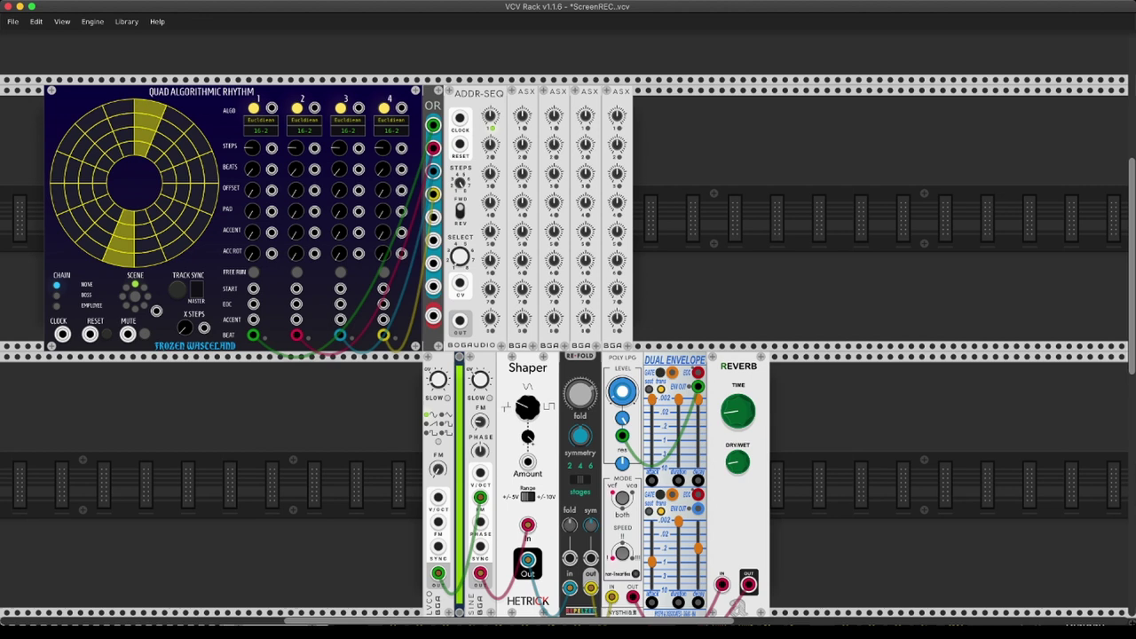
{"action": "key", "text": "BackSpace"}
{"action": "key", "text": "BackSpace"}
{"action": "key", "text": "BackSpace"}
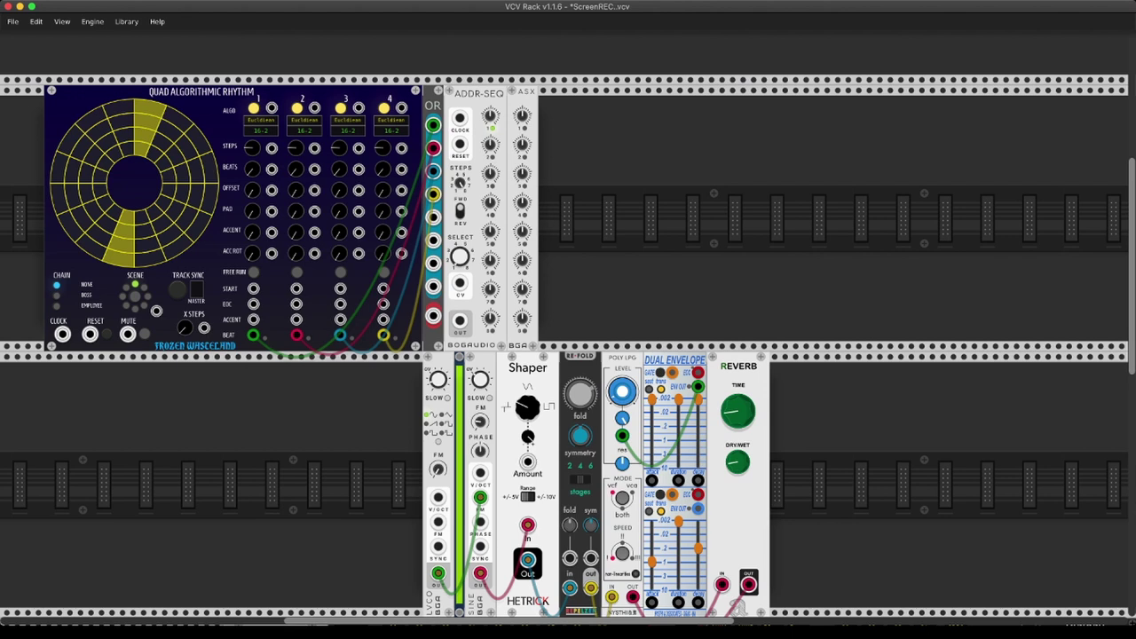
Shift the ADDR-SEQ and its expander away from the OR module, and patch the OR output into the ADDR-SEQ Clock input.
{"action": "left_click_drag", "start_coordinate": [477, 201], "coordinate": [509, 201]}
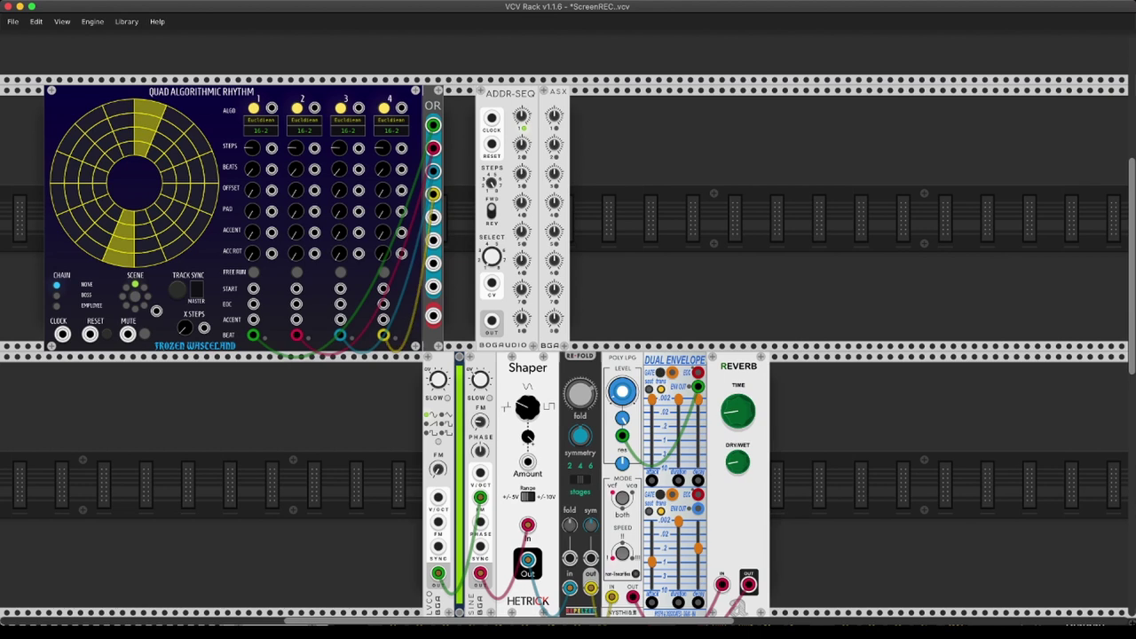
{"action": "left_click_drag", "start_coordinate": [432, 315], "coordinate": [491, 117]}
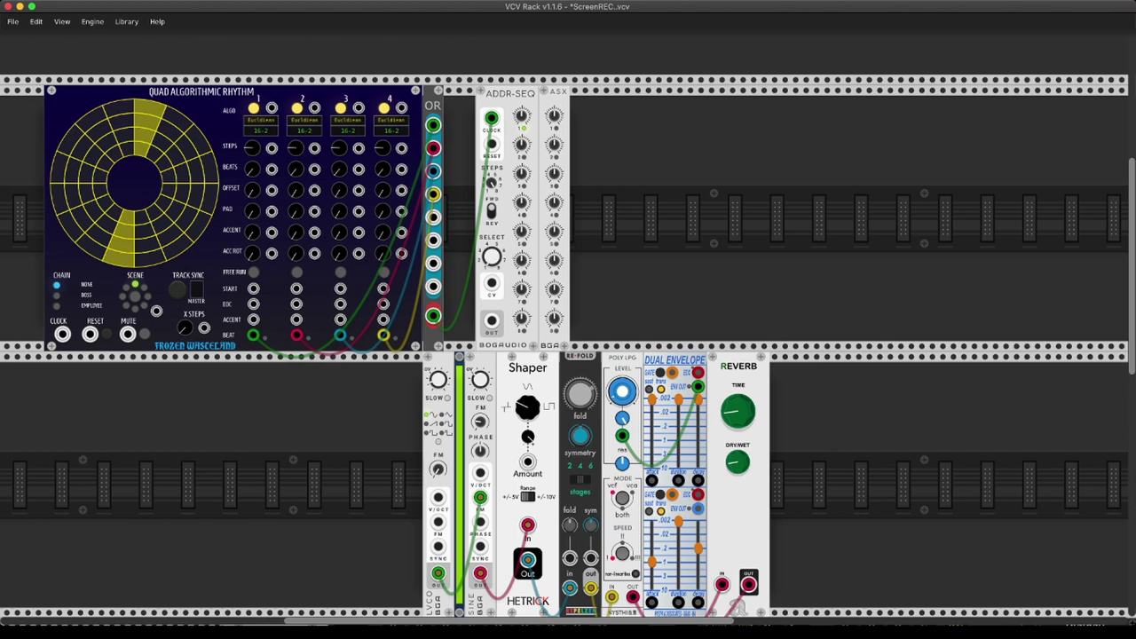
Add the Impromptu CLKD clock module in front of the Quad Algorithmic Rhythm and stop the clock from running.
{"action": "scroll", "coordinate": [568, 352], "scroll_direction": "left", "scroll_amount": 2}
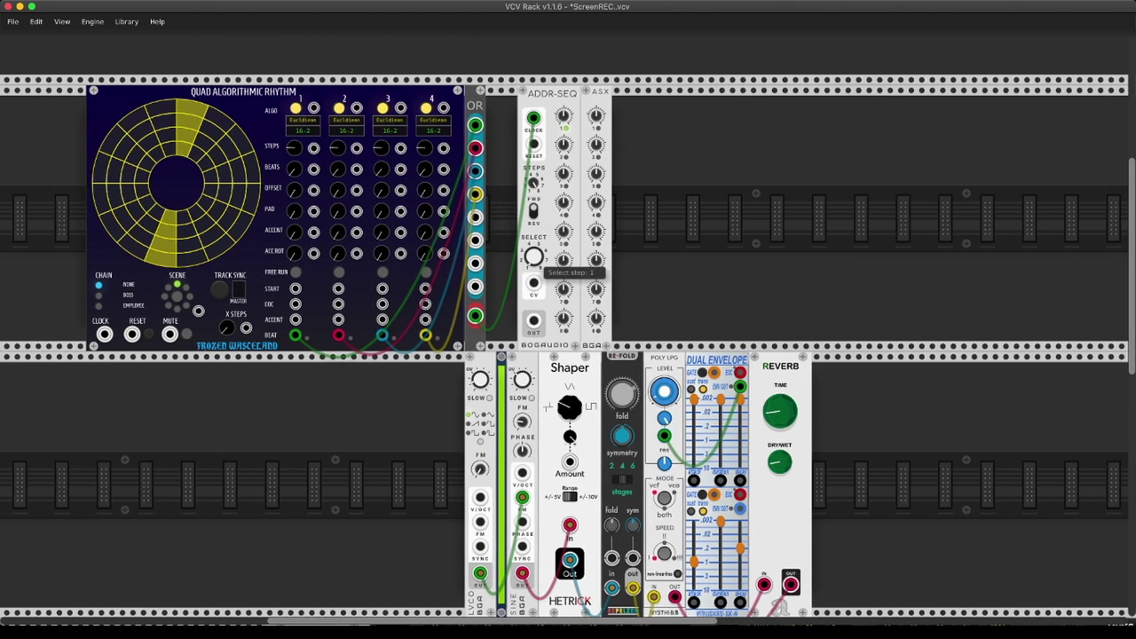
{"action": "scroll", "coordinate": [568, 351], "scroll_direction": "left", "scroll_amount": 3}
{"action": "key", "text": "Return"}
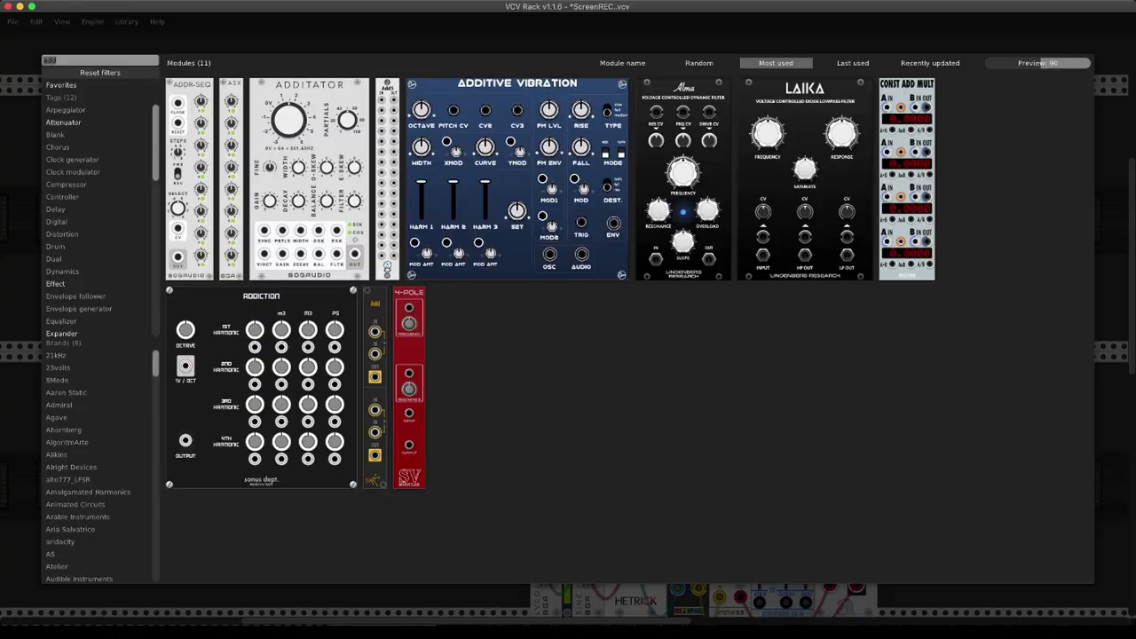
{"action": "type", "text": "clo"}
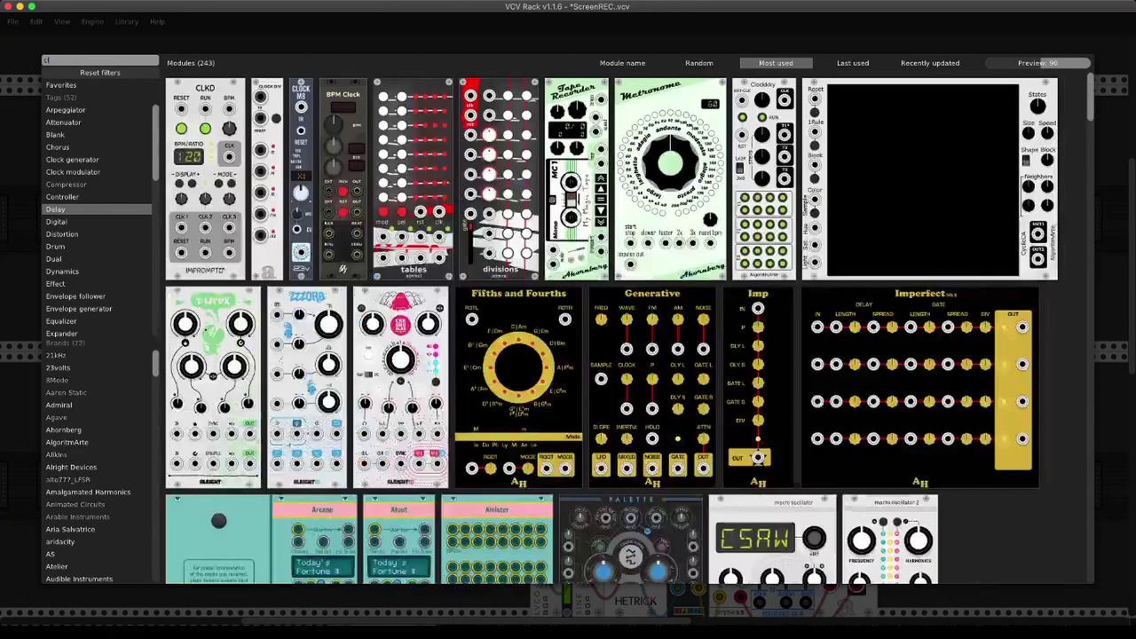
{"action": "type", "text": "c"}
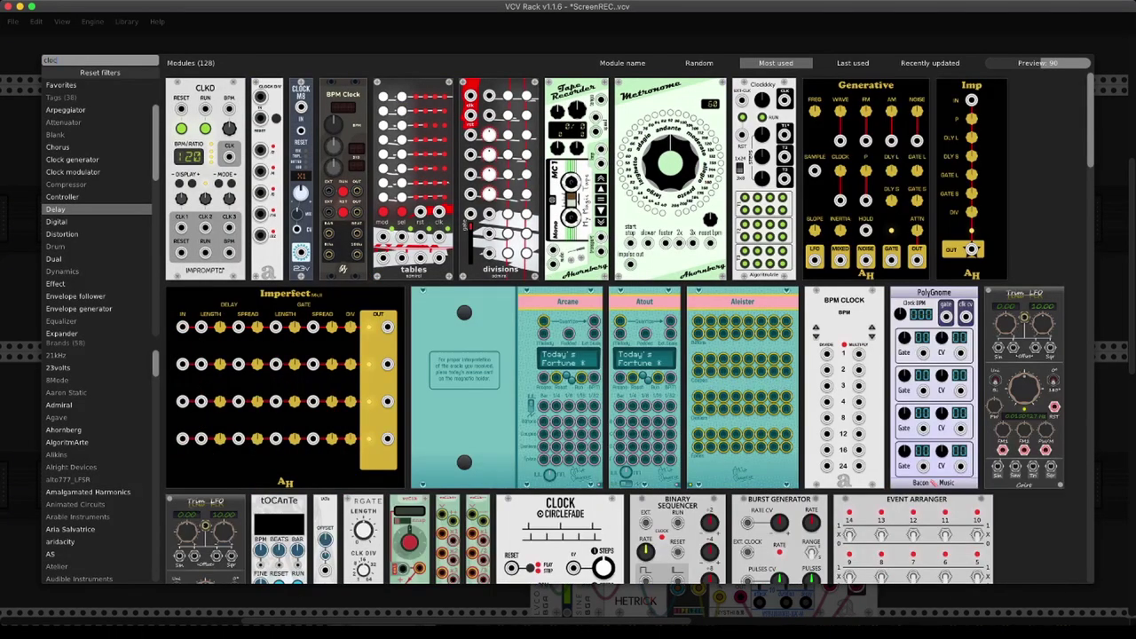
{"action": "key", "text": "Return"}
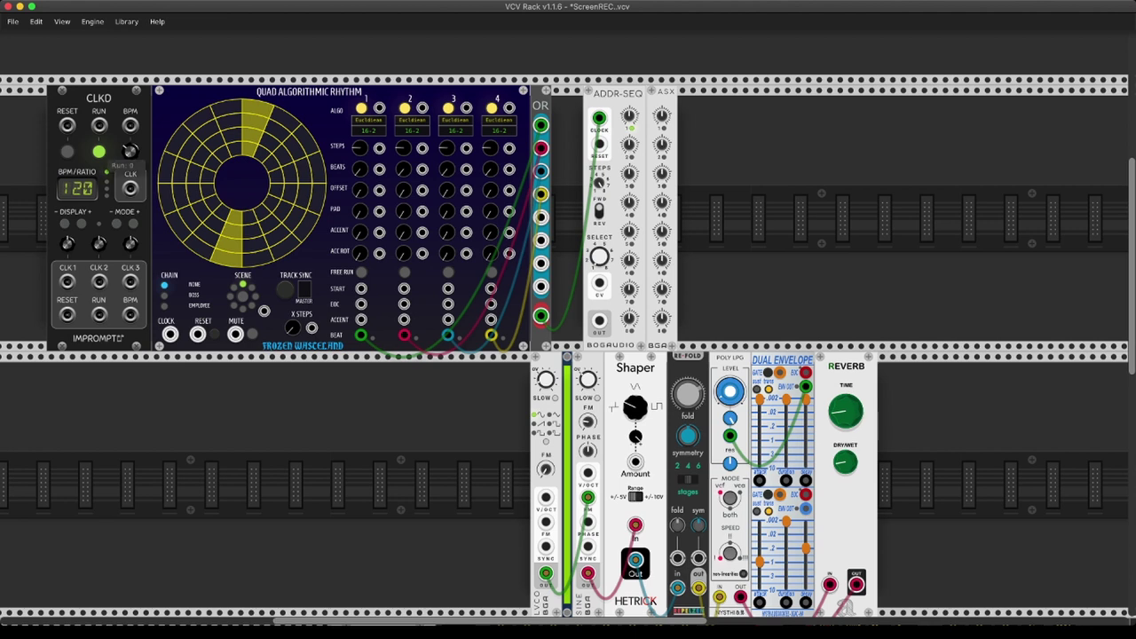
{"action": "left_click", "coordinate": [98, 152]}
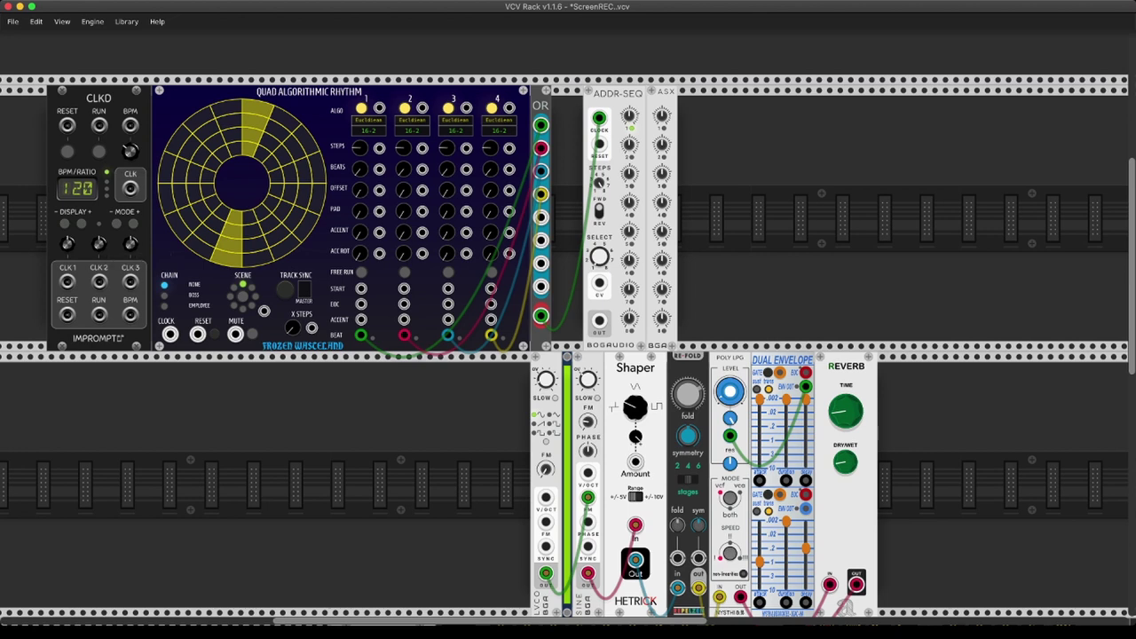
Patch CLKD's CLK 1 to the Quad Algorithmic Rhythm's Clock, and CLKD's Reset output to the Reset inputs of that module and ADDR-SEQ.
{"action": "left_click_drag", "start_coordinate": [67, 282], "coordinate": [170, 335]}
{"action": "left_click_drag", "start_coordinate": [68, 125], "coordinate": [24, 244]}
{"action": "left_click_drag", "start_coordinate": [67, 314], "coordinate": [197, 335]}
{"action": "left_click_drag", "start_coordinate": [599, 144], "coordinate": [66, 315]}
Set the ADDR-SEQ output range to 0V-10V.
{"action": "scroll", "coordinate": [568, 351], "scroll_direction": "right", "scroll_amount": 1}
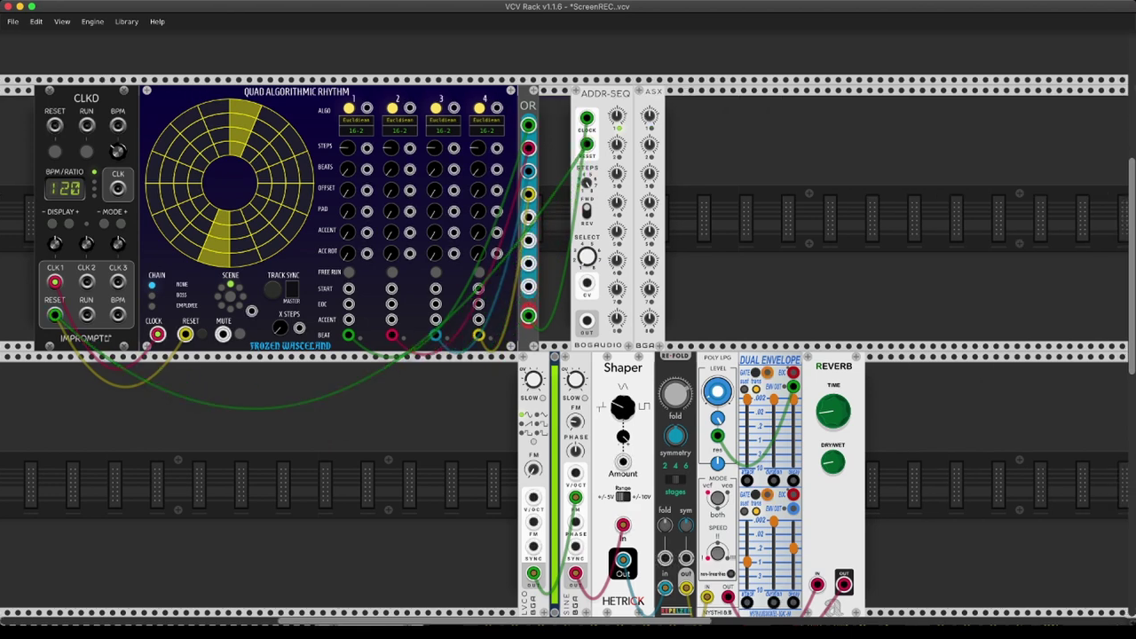
{"action": "scroll", "coordinate": [568, 351], "scroll_direction": "right", "scroll_amount": 3}
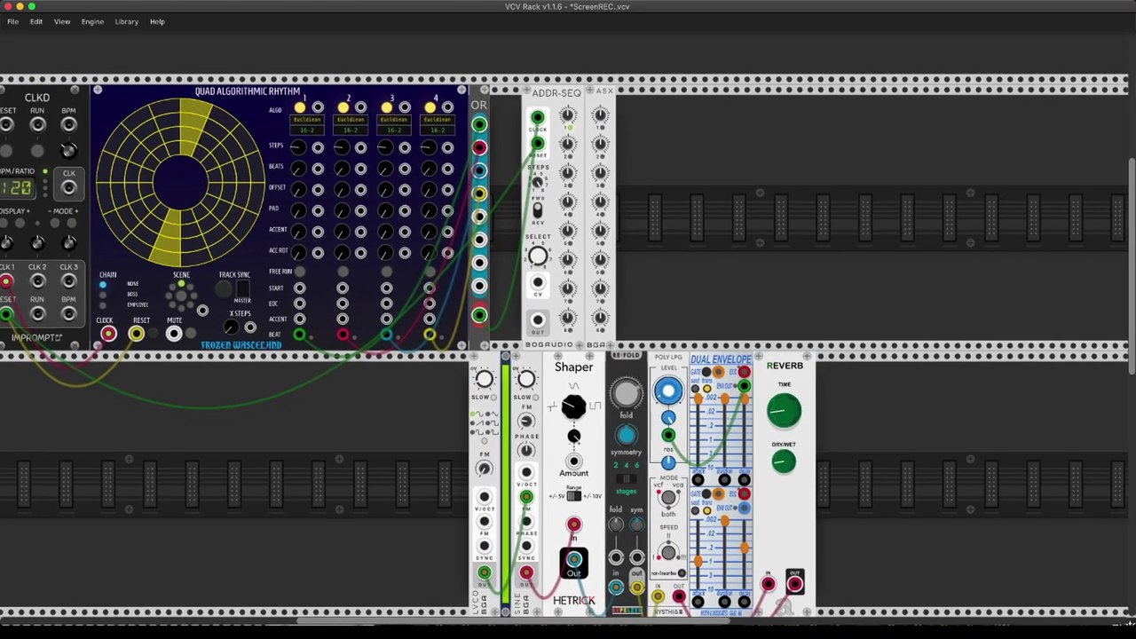
{"action": "right_click", "coordinate": [555, 316]}
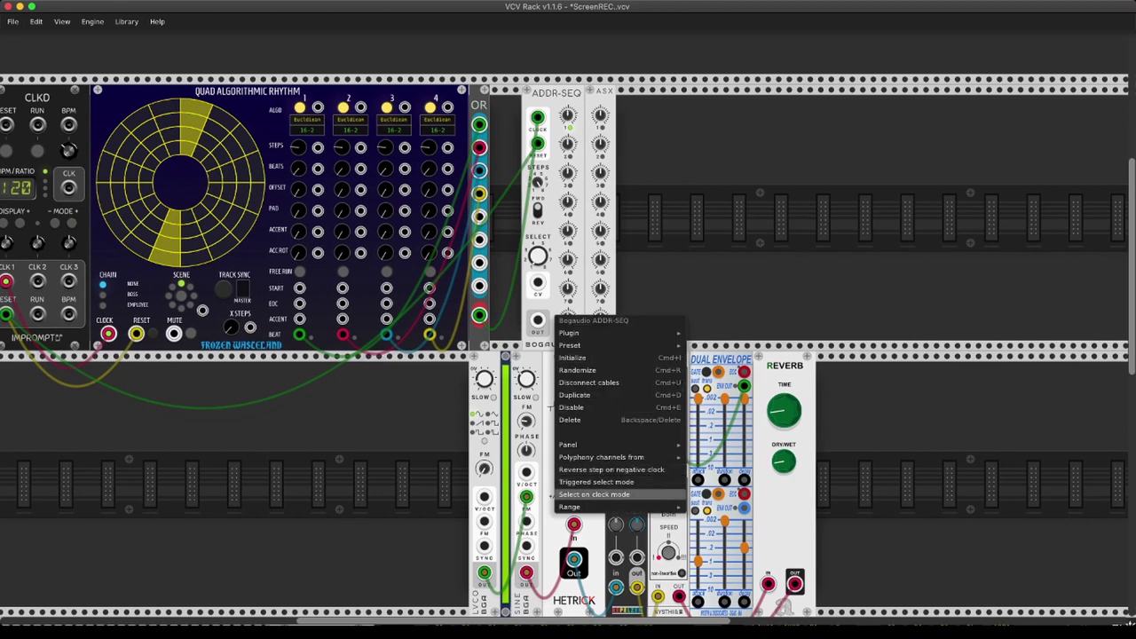
{"action": "mouse_move", "coordinate": [573, 507]}
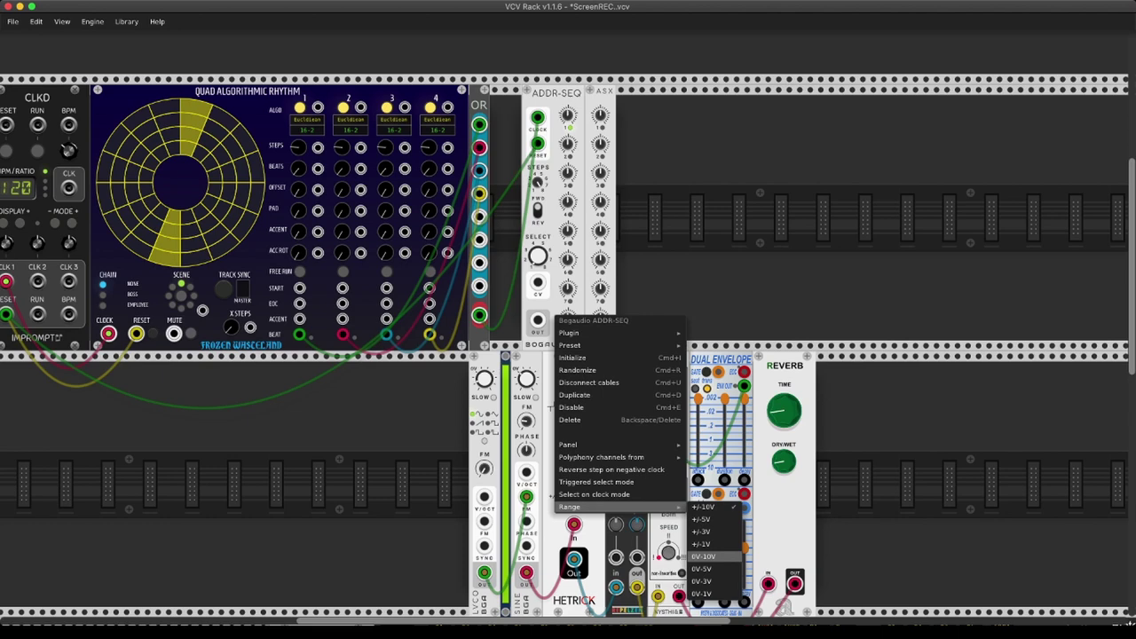
{"action": "left_click", "coordinate": [706, 556]}
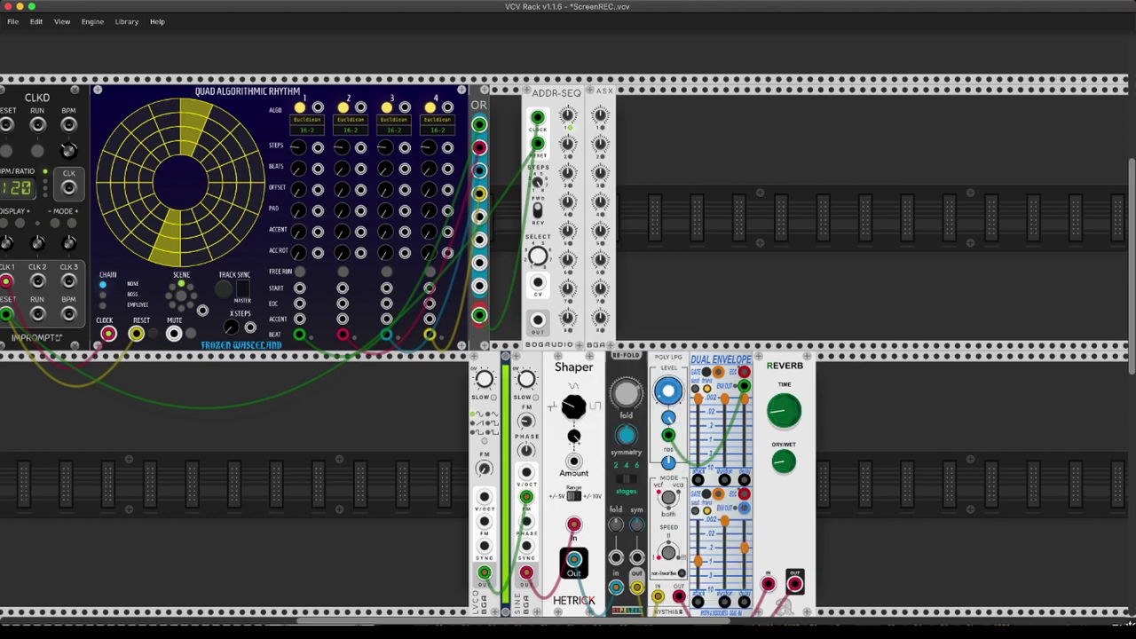
Add the Vult Leakage voltage processor directly after the ADDR-SEQ expander in the upper row.
{"action": "scroll", "coordinate": [568, 349], "scroll_direction": "up", "scroll_amount": 1}
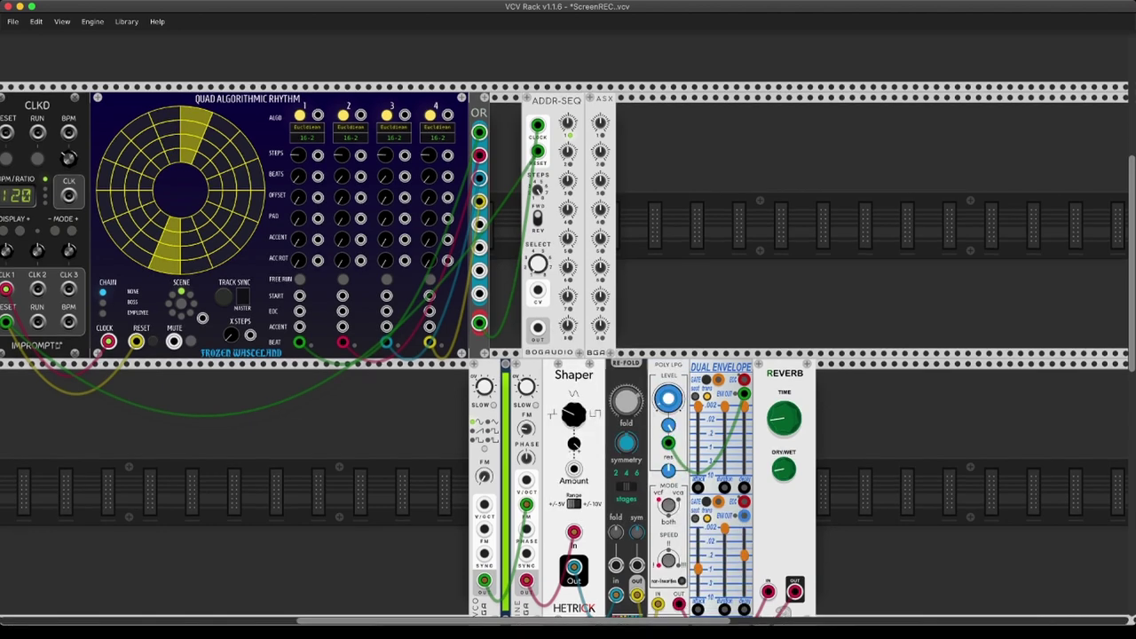
{"action": "scroll", "coordinate": [568, 350], "scroll_direction": "up", "scroll_amount": 3}
{"action": "scroll", "coordinate": [568, 350], "scroll_direction": "left", "scroll_amount": 3}
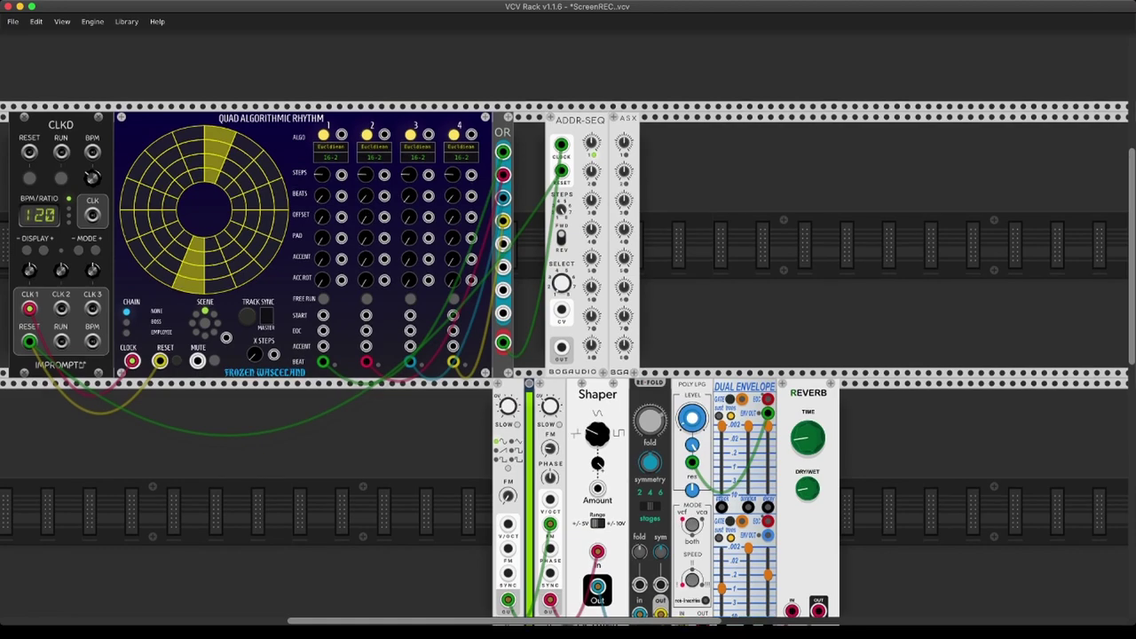
{"action": "scroll", "coordinate": [568, 350], "scroll_direction": "left", "scroll_amount": 2}
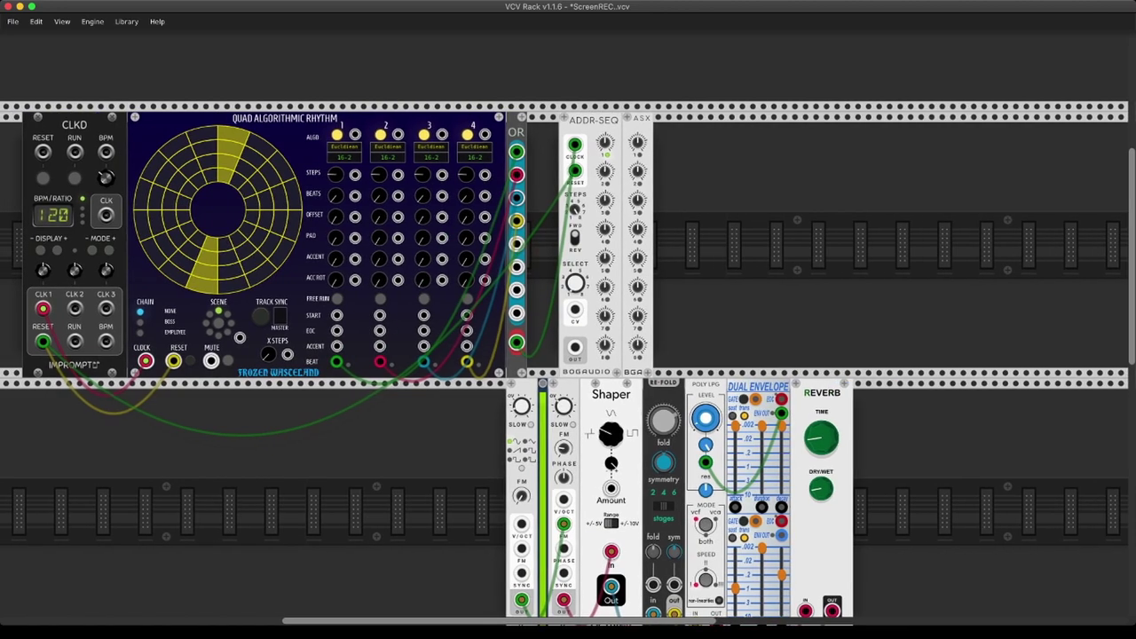
{"action": "key", "text": "Return"}
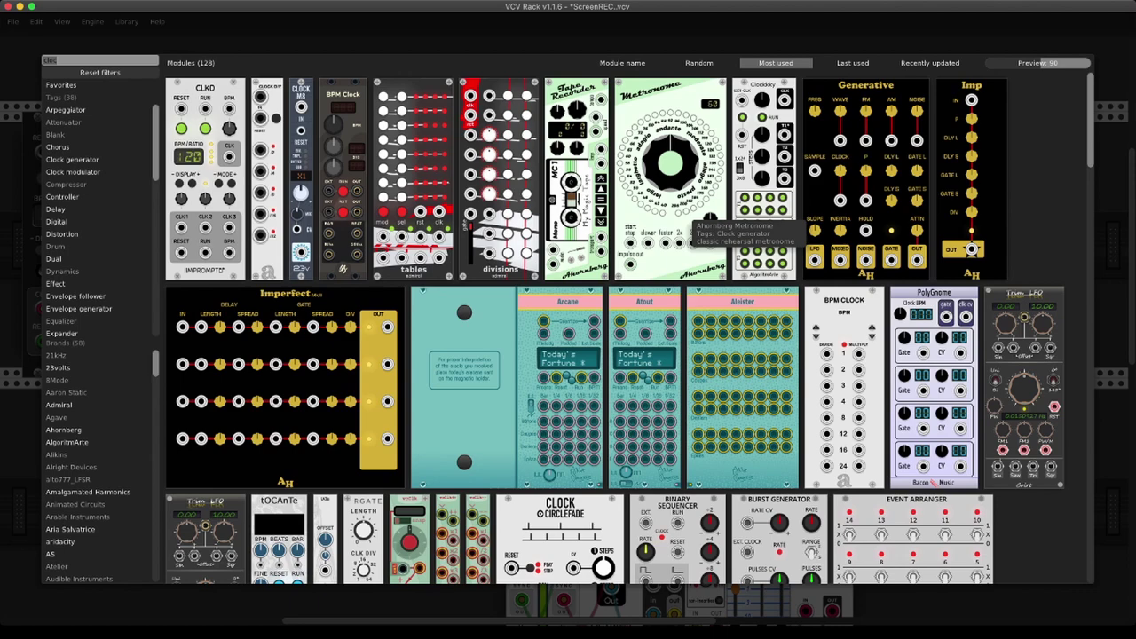
{"action": "type", "text": "leak"}
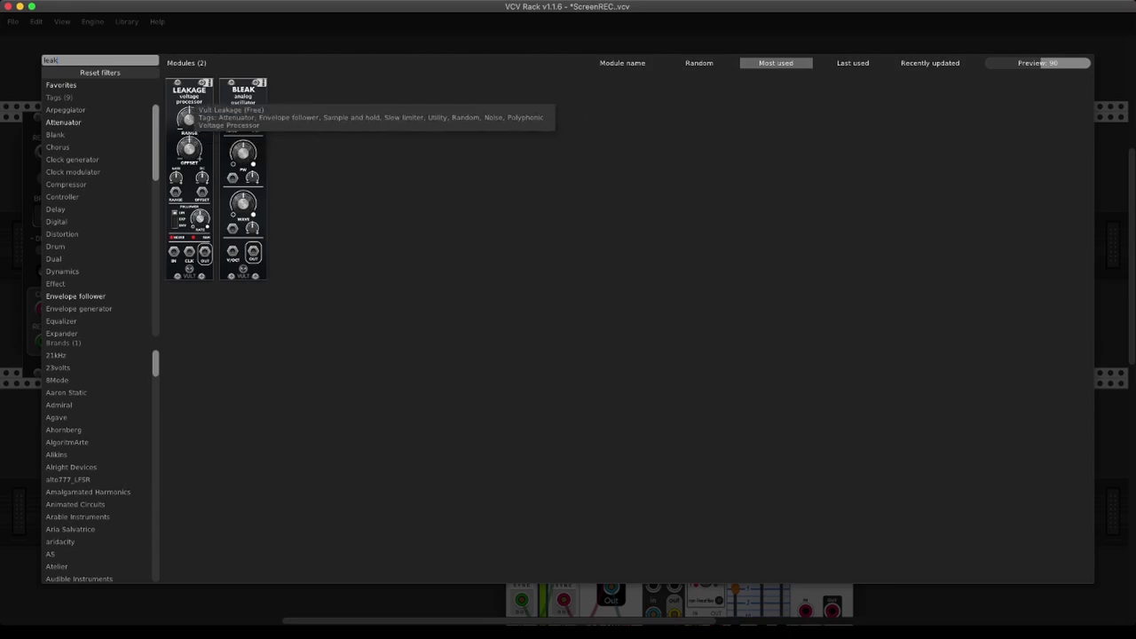
{"action": "left_click", "coordinate": [189, 100]}
{"action": "left_click_drag", "start_coordinate": [189, 100], "coordinate": [672, 366]}
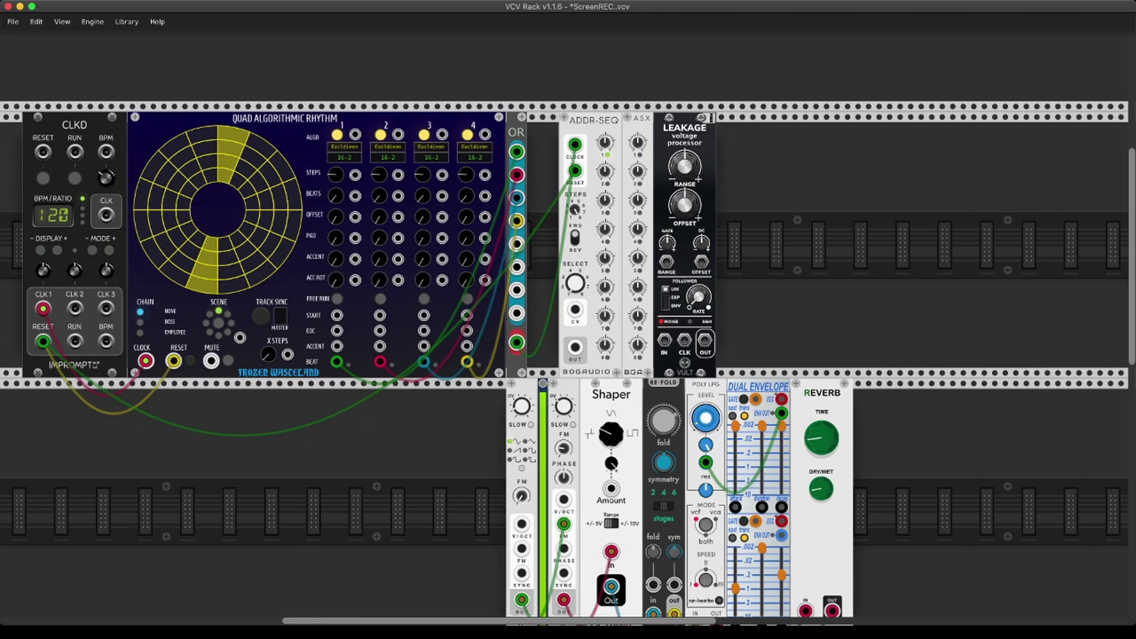
Patch the ADDR-SEQ output into Leakage's In jack.
{"action": "scroll", "coordinate": [561, 369], "scroll_direction": "right", "scroll_amount": 2}
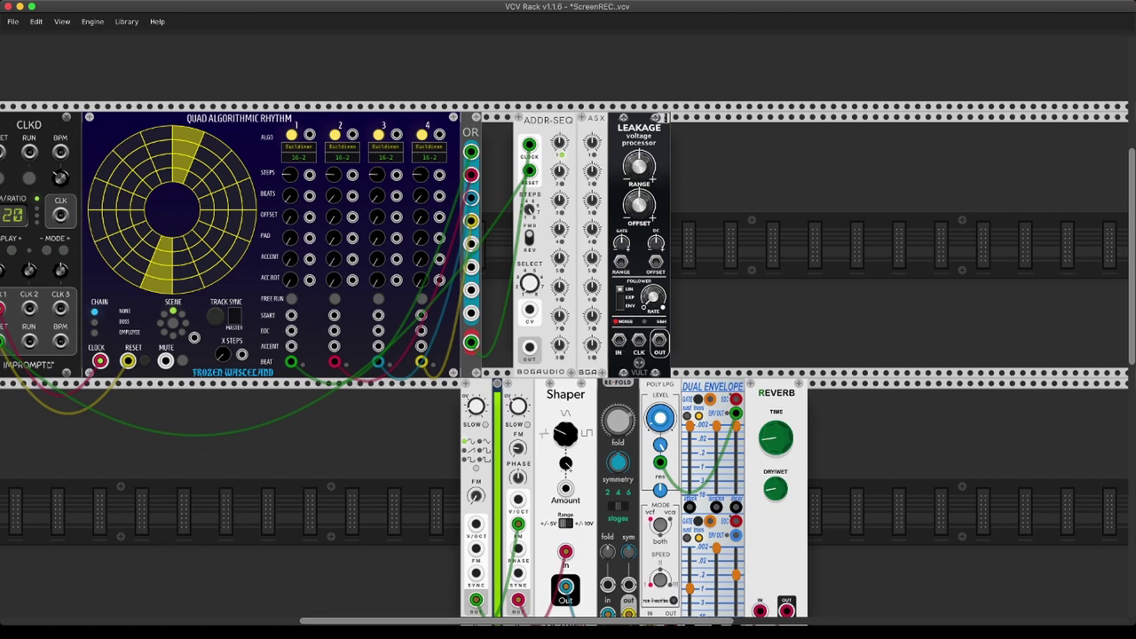
{"action": "left_click_drag", "start_coordinate": [529, 347], "coordinate": [618, 340]}
{"action": "scroll", "coordinate": [564, 364], "scroll_direction": "left", "scroll_amount": 1}
{"action": "scroll", "coordinate": [564, 364], "scroll_direction": "up", "scroll_amount": 1}
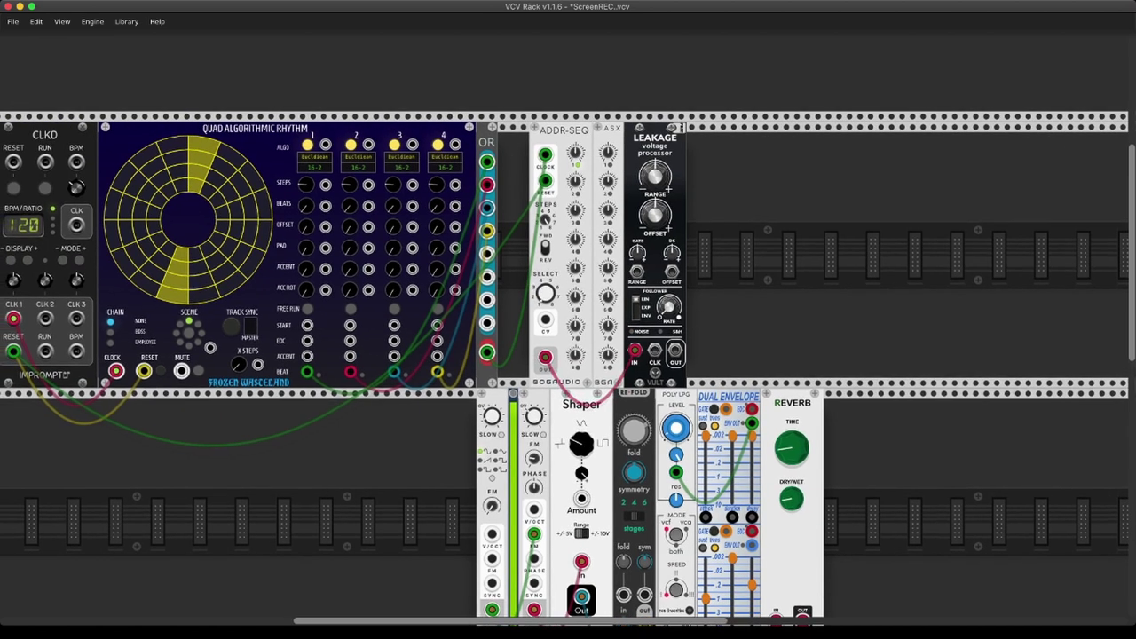
{"action": "scroll", "coordinate": [565, 364], "scroll_direction": "left", "scroll_amount": 2}
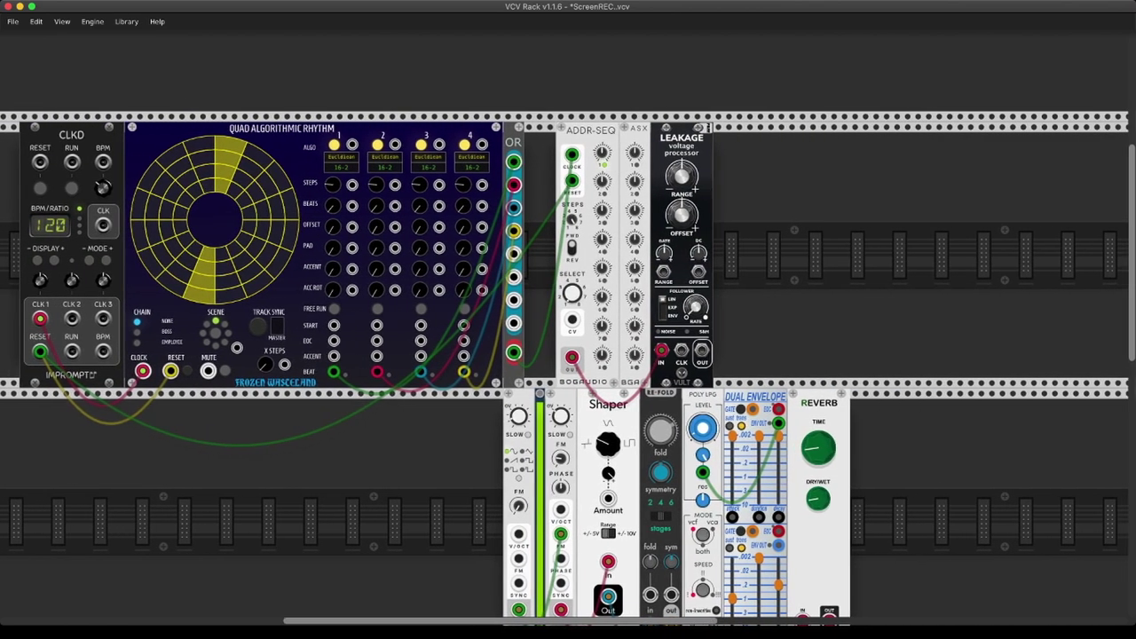
{"action": "scroll", "coordinate": [564, 364], "scroll_direction": "right", "scroll_amount": 2}
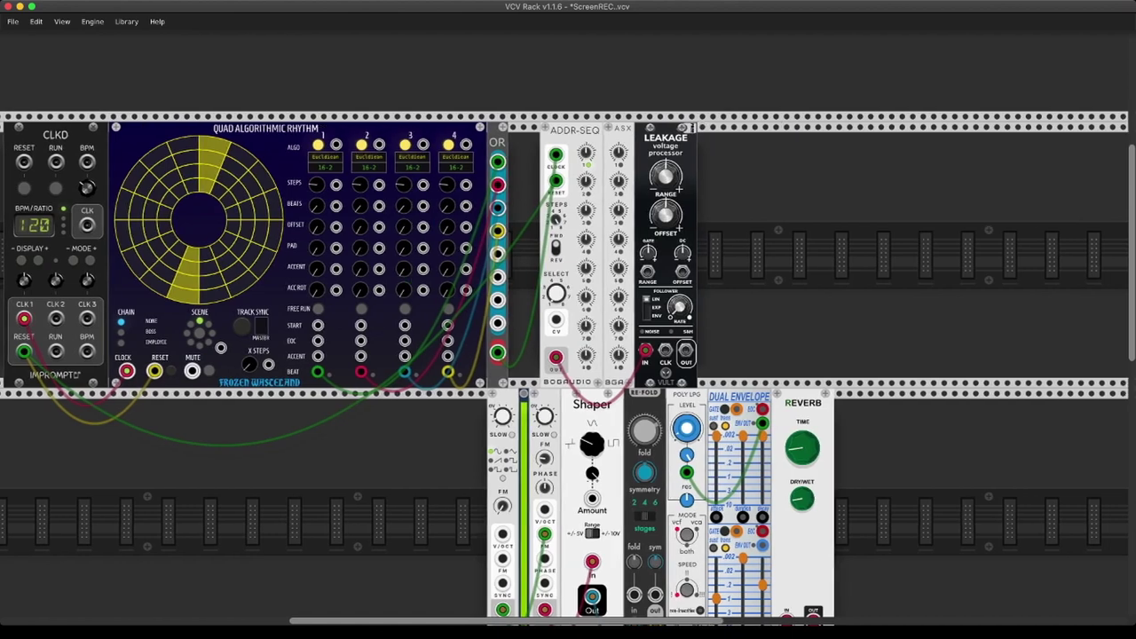
{"action": "scroll", "coordinate": [564, 364], "scroll_direction": "right", "scroll_amount": 1}
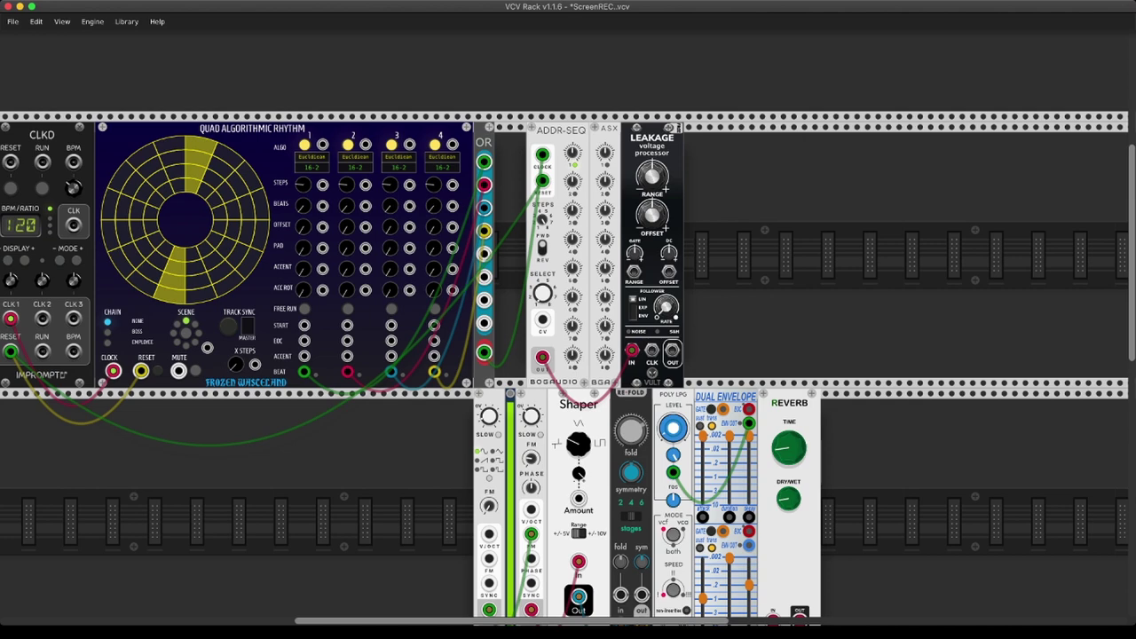
{"action": "scroll", "coordinate": [568, 355], "scroll_direction": "down", "scroll_amount": 1}
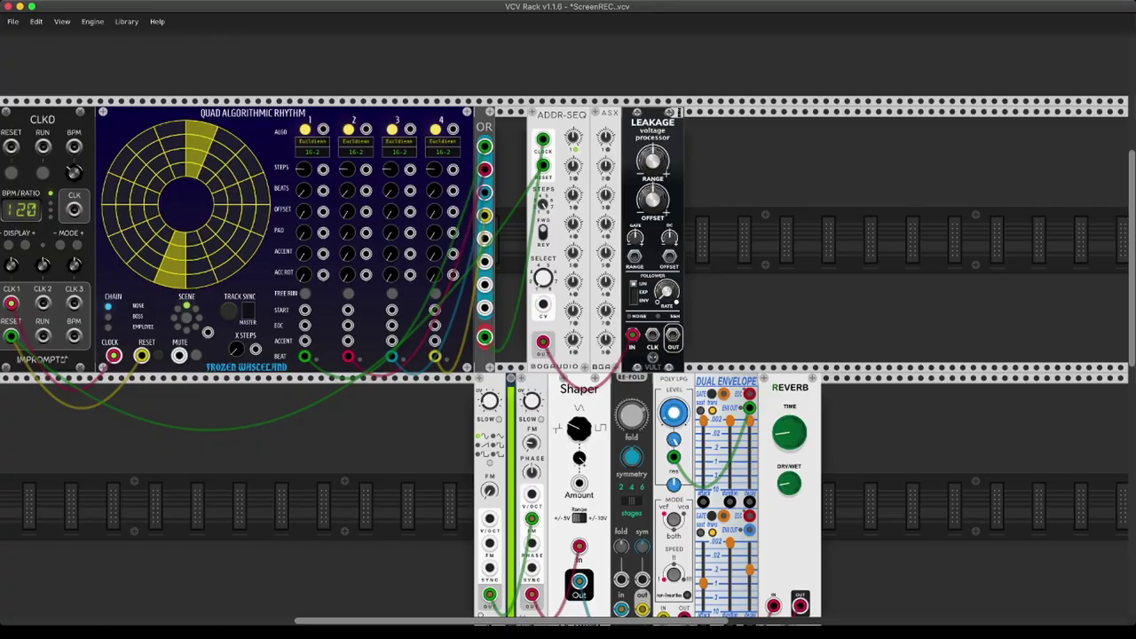
Search the module library for "random" and add the narrow blue-and-white dual random module between OR and ADDR-SEQ.
{"action": "key", "text": "Return"}
{"action": "key", "text": "BackSpace"}
{"action": "key", "text": "BackSpace"}
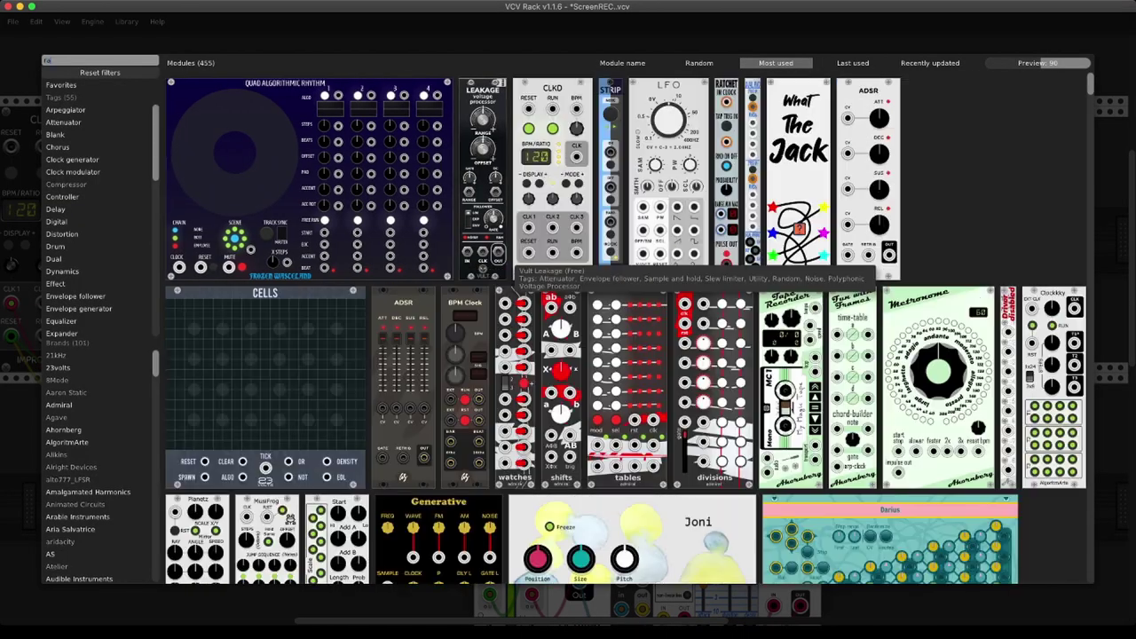
{"action": "type", "text": "random"}
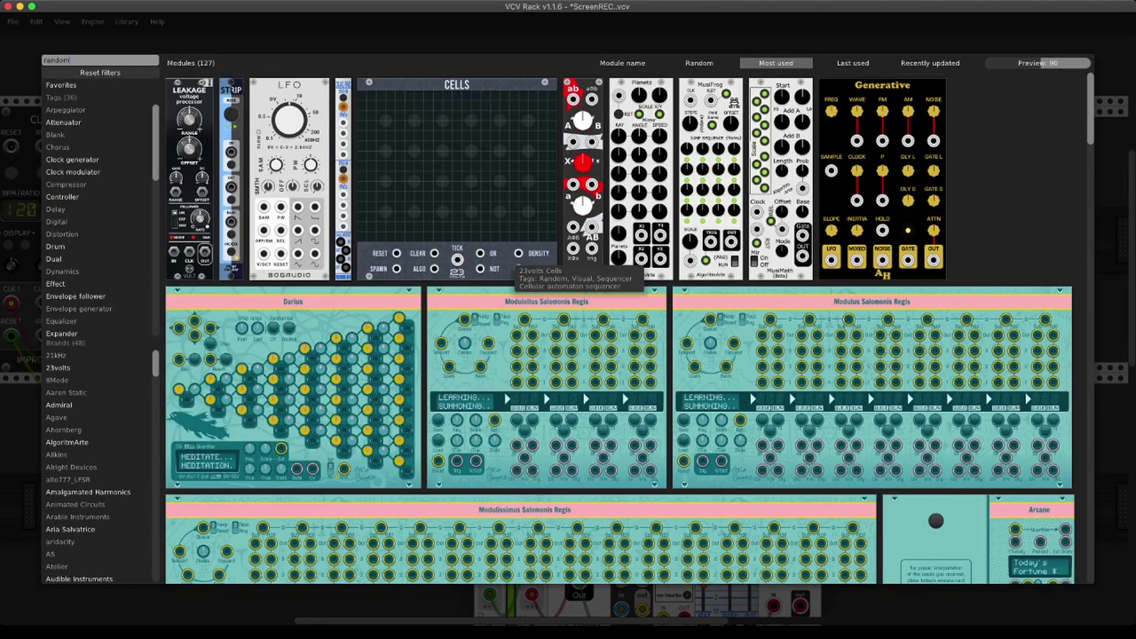
{"action": "scroll", "coordinate": [781, 372], "scroll_direction": "down", "scroll_amount": 10}
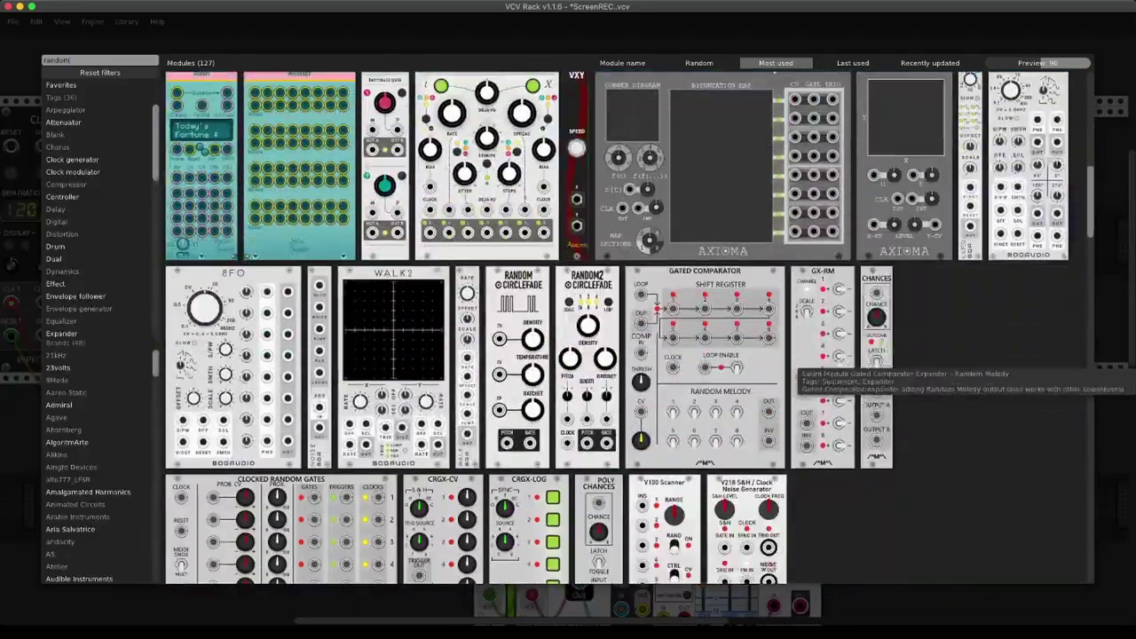
{"action": "scroll", "coordinate": [794, 367], "scroll_direction": "down", "scroll_amount": 10}
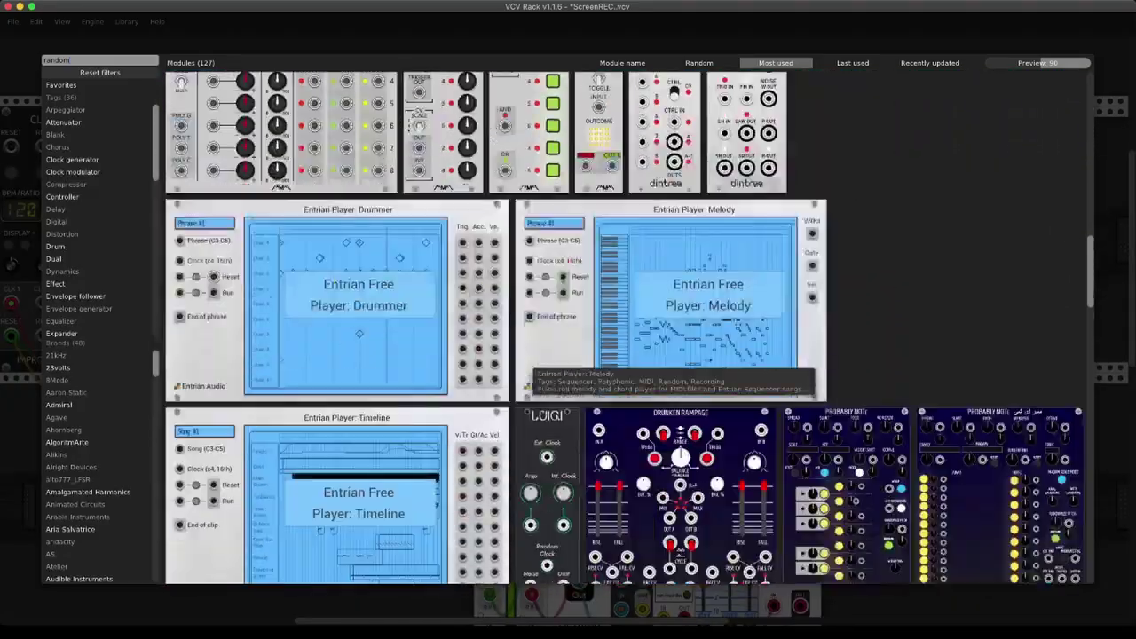
{"action": "scroll", "coordinate": [533, 368], "scroll_direction": "down", "scroll_amount": 10}
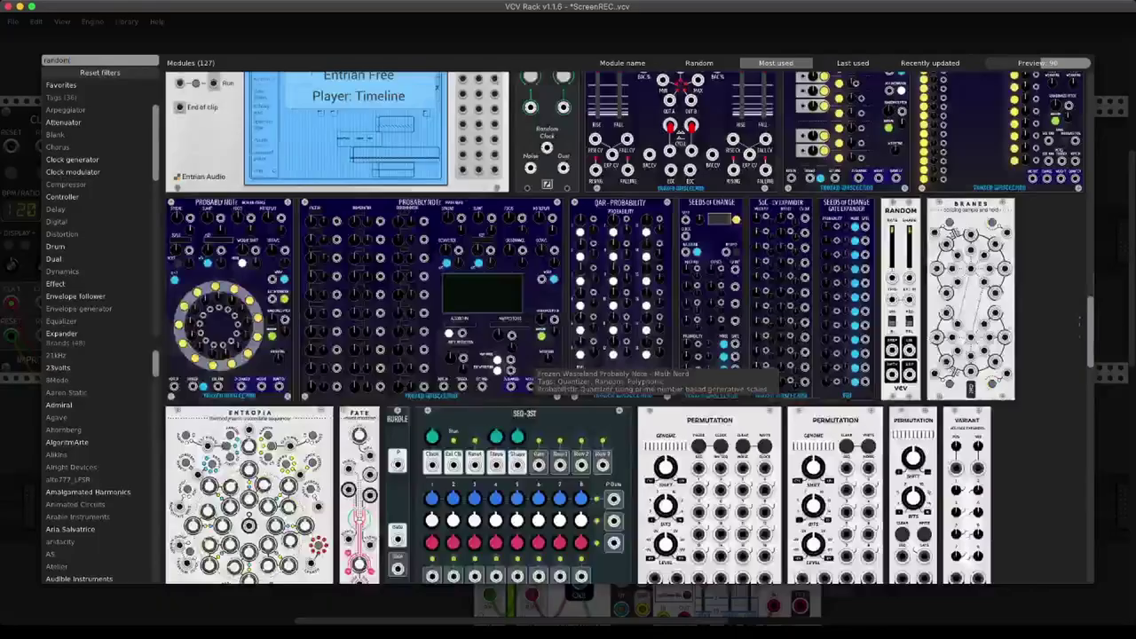
{"action": "scroll", "coordinate": [532, 368], "scroll_direction": "up", "scroll_amount": 20}
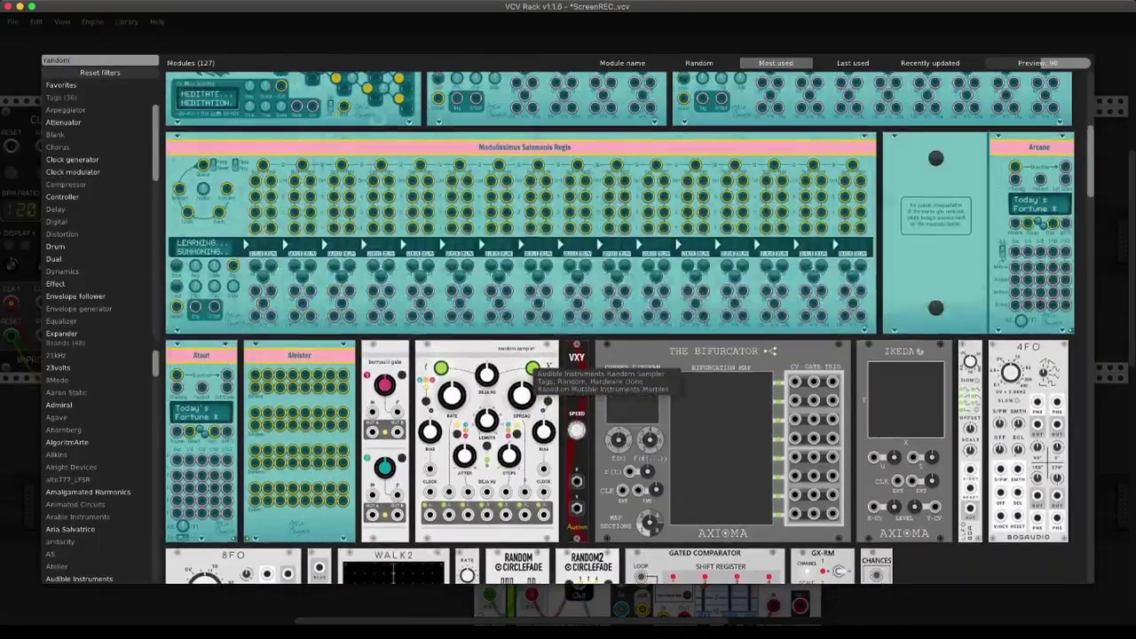
{"action": "scroll", "coordinate": [533, 368], "scroll_direction": "up", "scroll_amount": 15}
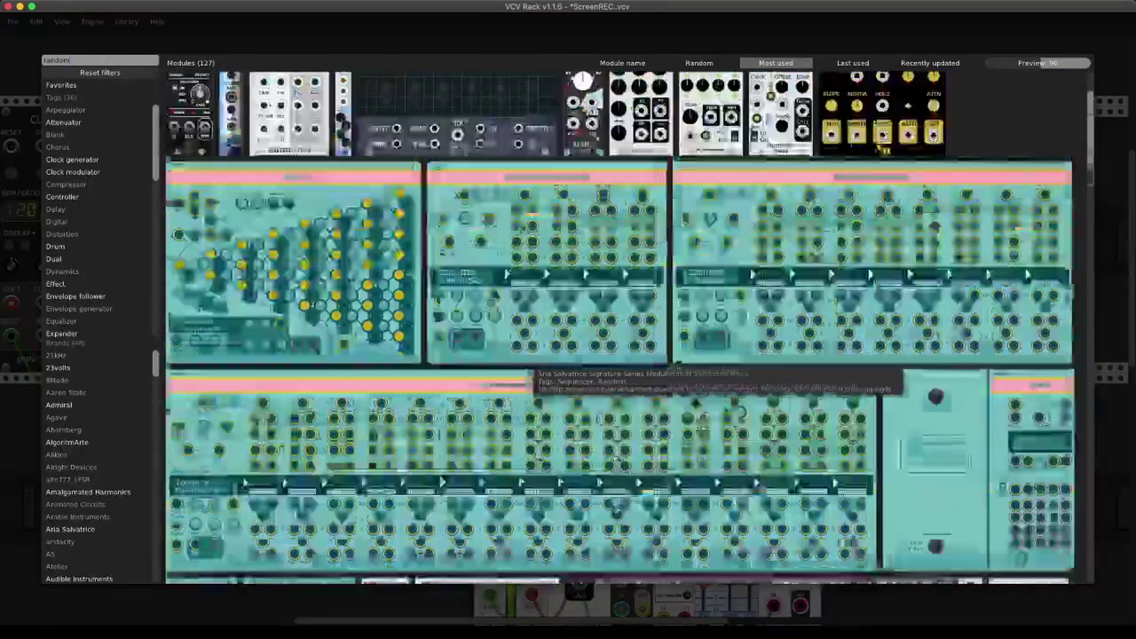
{"action": "scroll", "coordinate": [527, 362], "scroll_direction": "up", "scroll_amount": 4}
{"action": "left_click", "coordinate": [344, 218]}
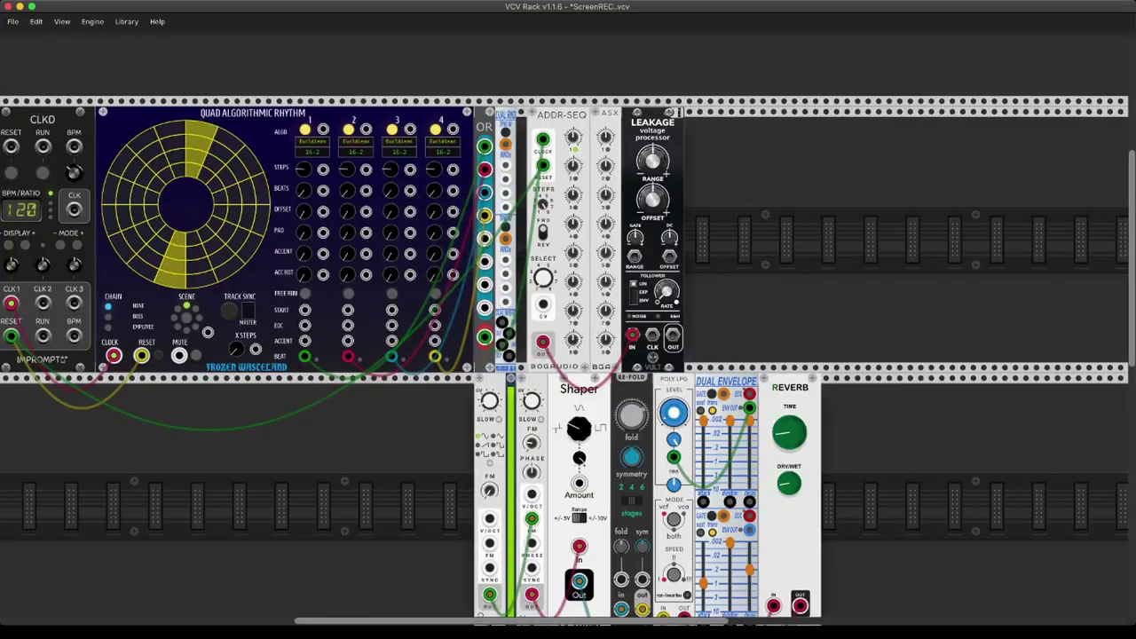
Close the gap between the dual random module and ADDR-SEQ's group, and patch the OR output to the random module's upper orange input.
{"action": "left_click_drag", "start_coordinate": [680, 113], "coordinate": [668, 113]}
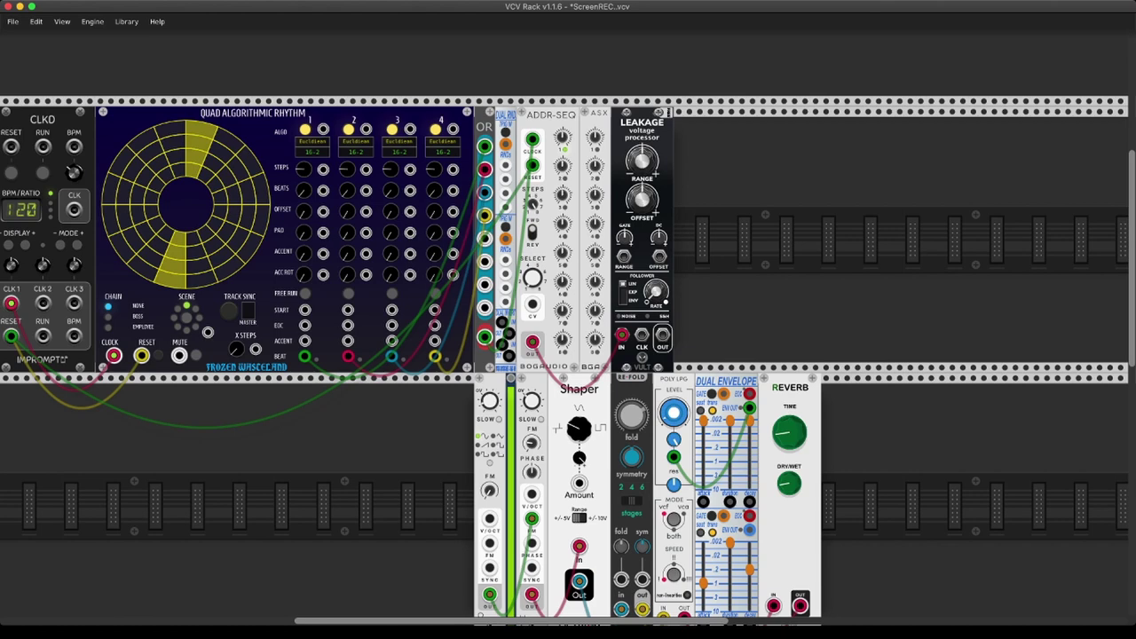
{"action": "left_click_drag", "start_coordinate": [505, 144], "coordinate": [484, 337]}
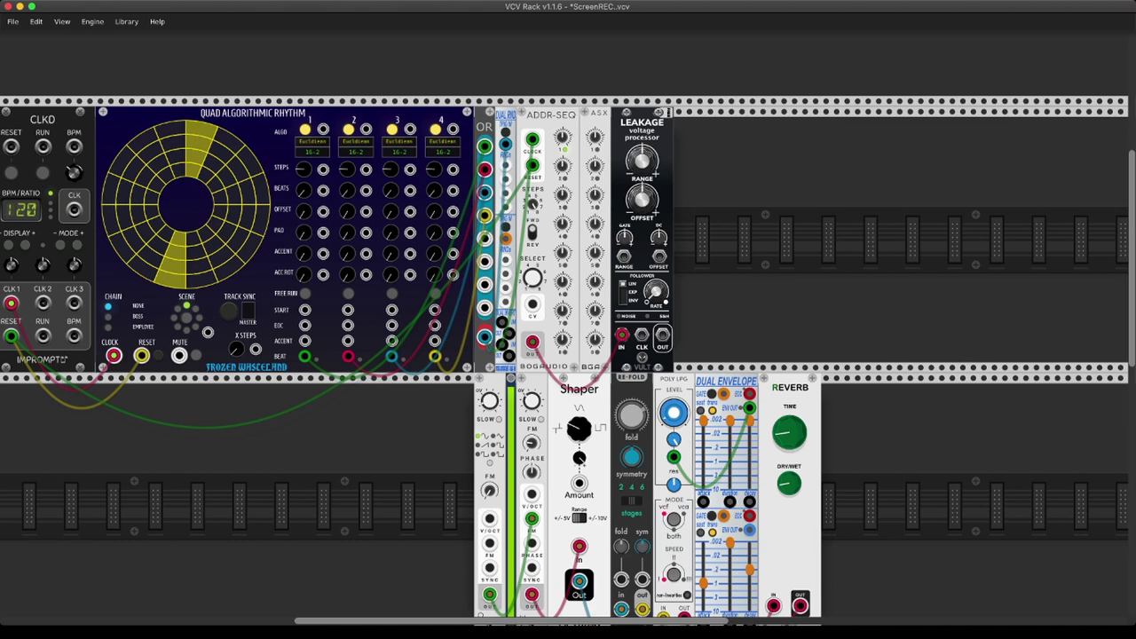
{"action": "scroll", "coordinate": [568, 355], "scroll_direction": "down", "scroll_amount": 1}
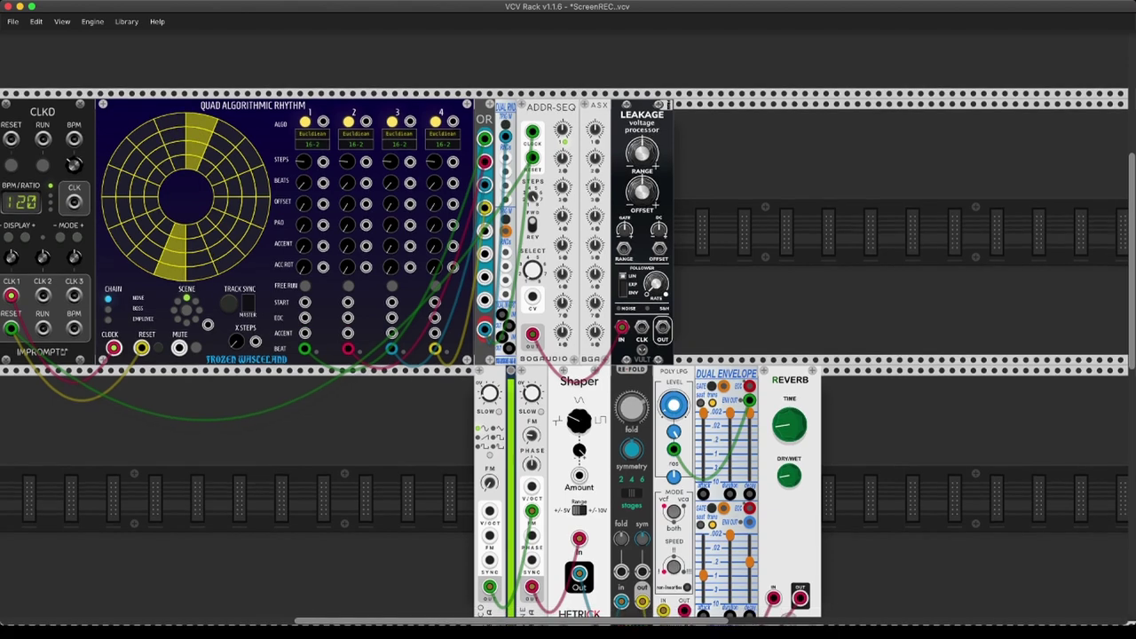
{"action": "scroll", "coordinate": [568, 355], "scroll_direction": "left", "scroll_amount": 1}
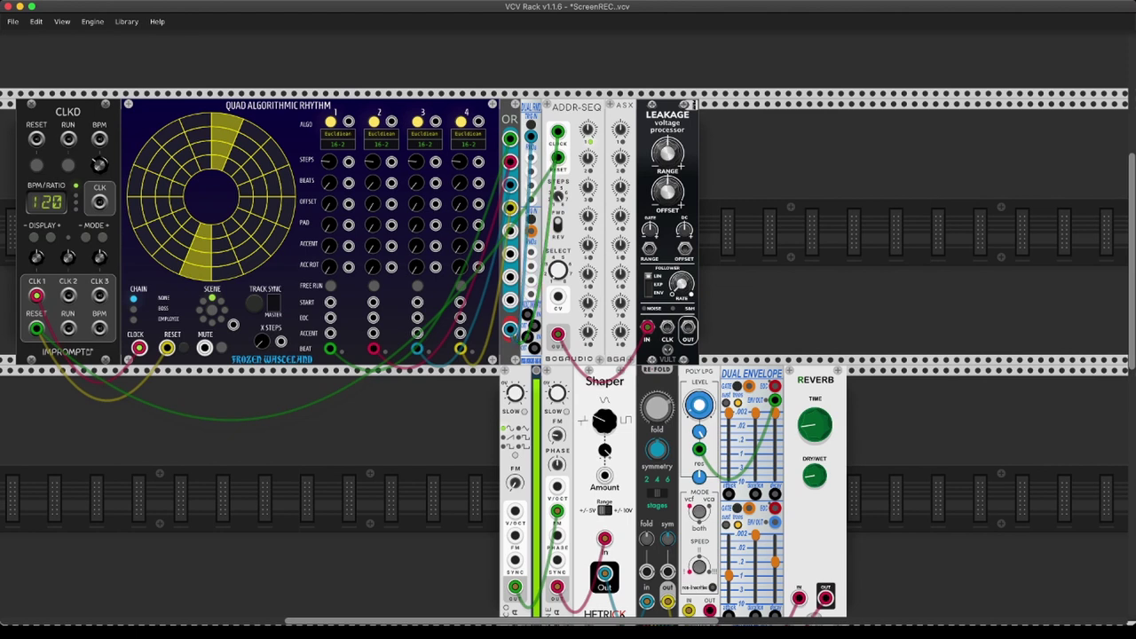
{"action": "left_click_drag", "start_coordinate": [687, 327], "coordinate": [690, 329]}
Add the Little Utils Teleport In and Teleport Out modules side by side after Leakage.
{"action": "scroll", "coordinate": [558, 359], "scroll_direction": "right", "scroll_amount": 5}
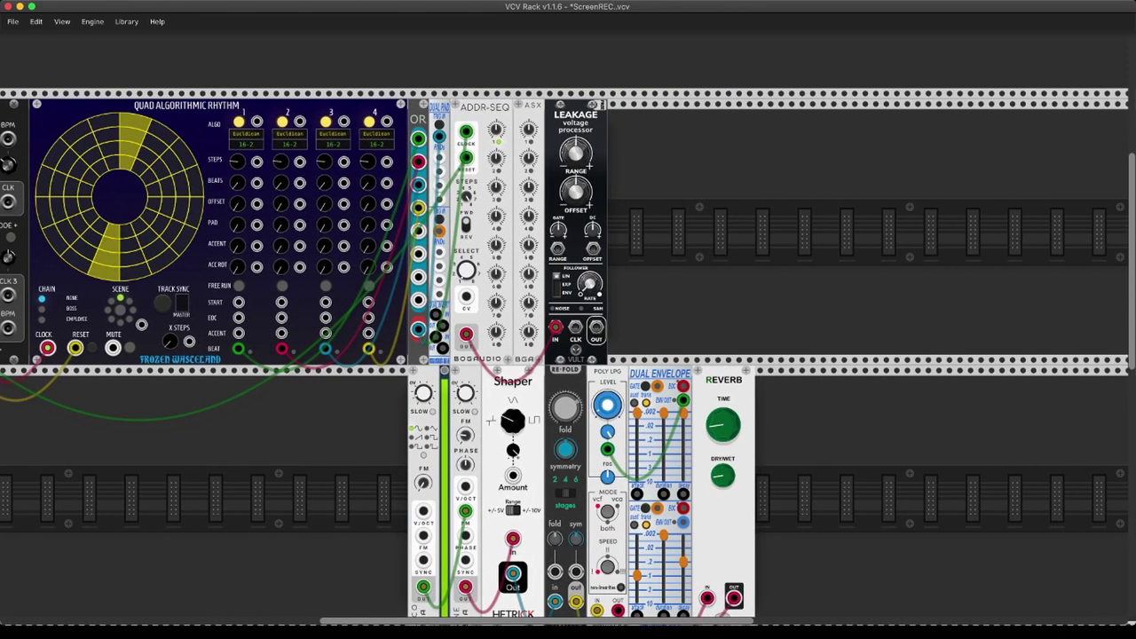
{"action": "right_click", "coordinate": [646, 219]}
{"action": "type", "text": "telep"}
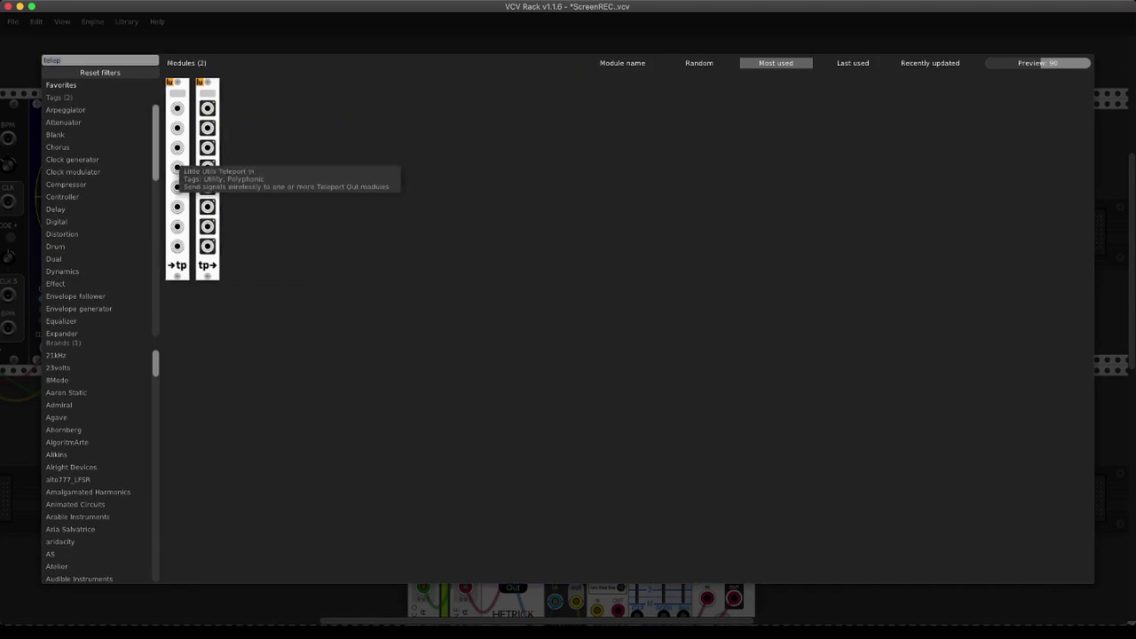
{"action": "left_click_drag", "start_coordinate": [177, 160], "coordinate": [622, 222]}
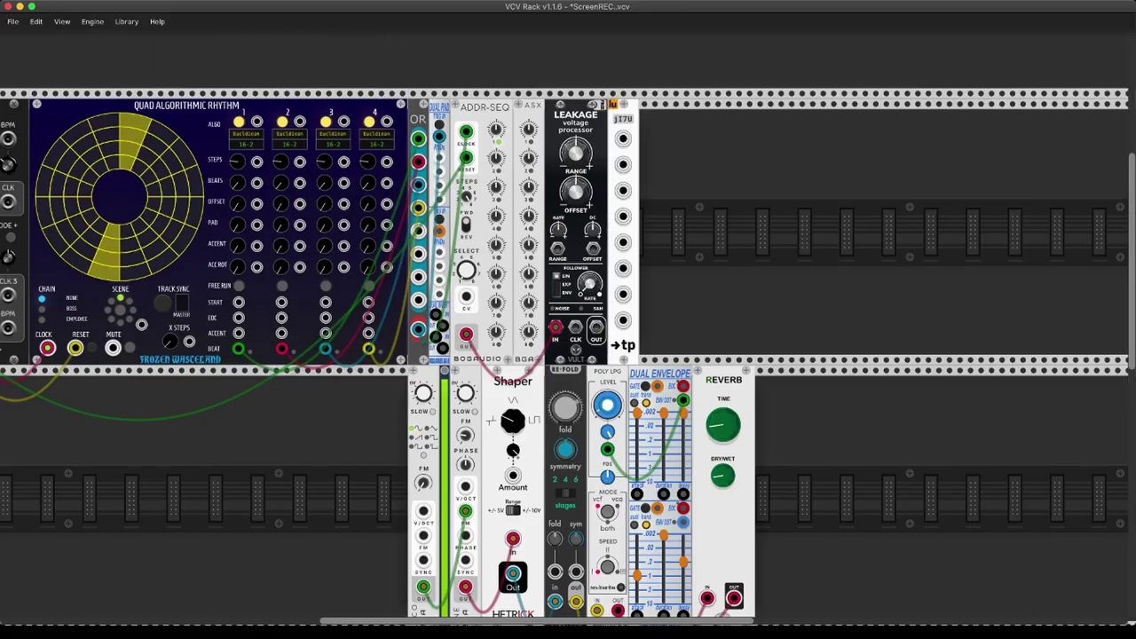
{"action": "key", "text": "Return"}
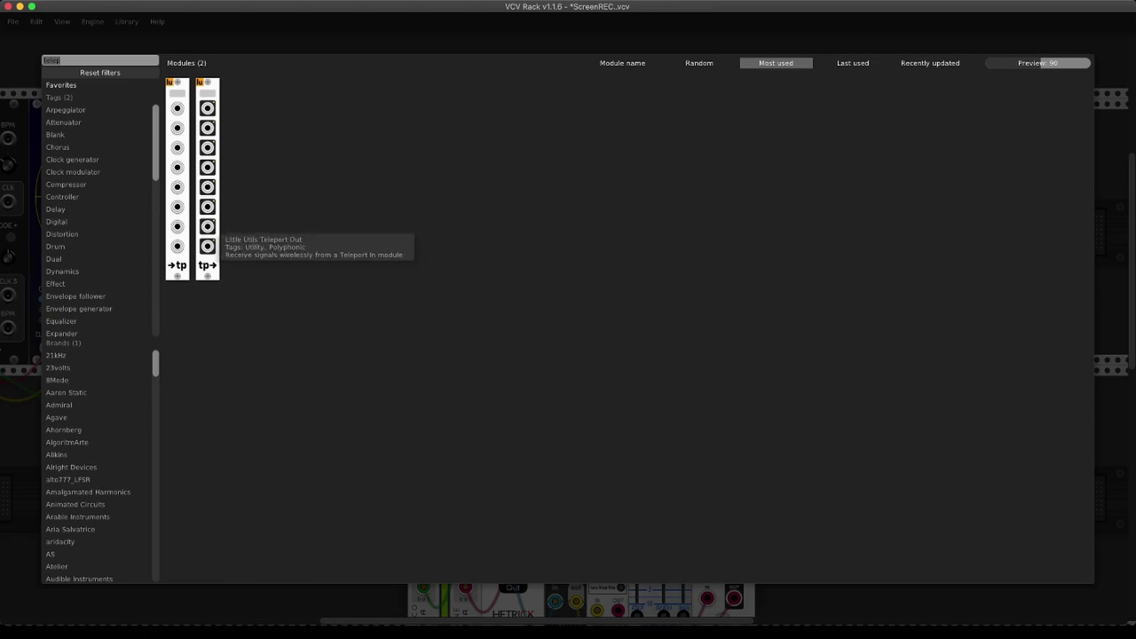
{"action": "left_click_drag", "start_coordinate": [206, 231], "coordinate": [655, 249]}
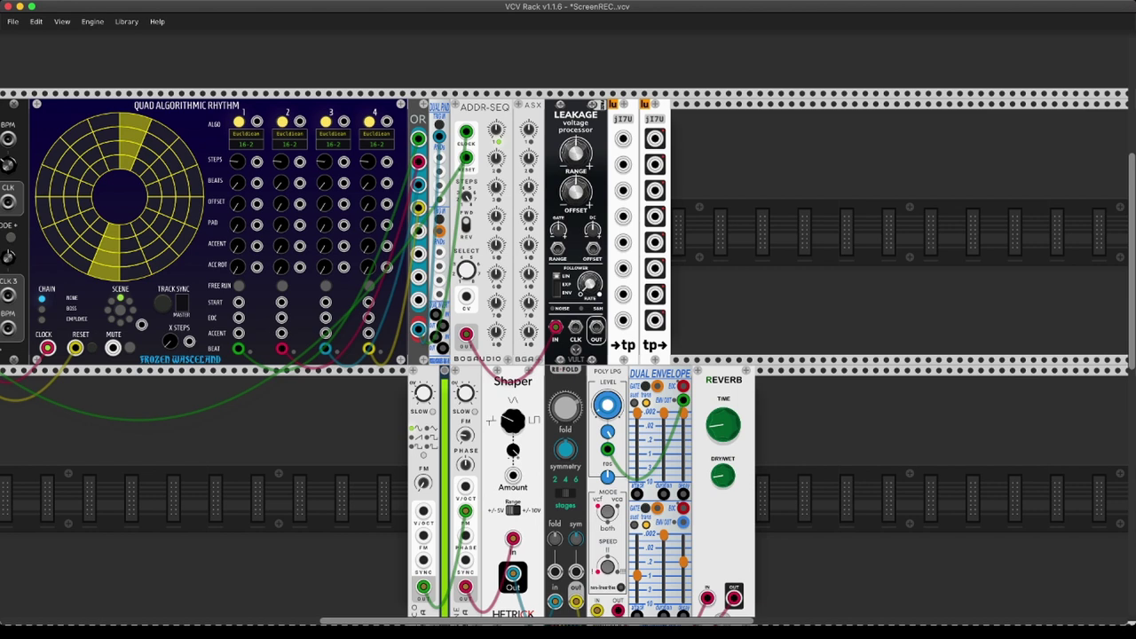
Shift ADDR-SEQ and the modules after it along the row, and place Teleport In between the dual random module and ADDR-SEQ.
{"action": "left_click_drag", "start_coordinate": [485, 108], "coordinate": [517, 107]}
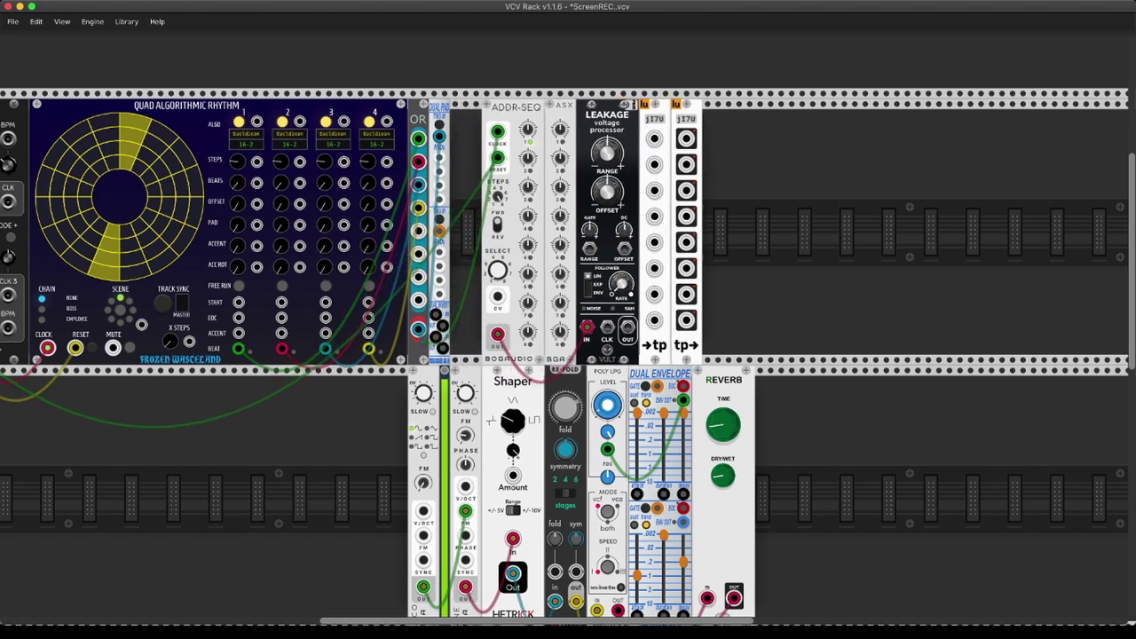
{"action": "left_click_drag", "start_coordinate": [655, 108], "coordinate": [465, 107]}
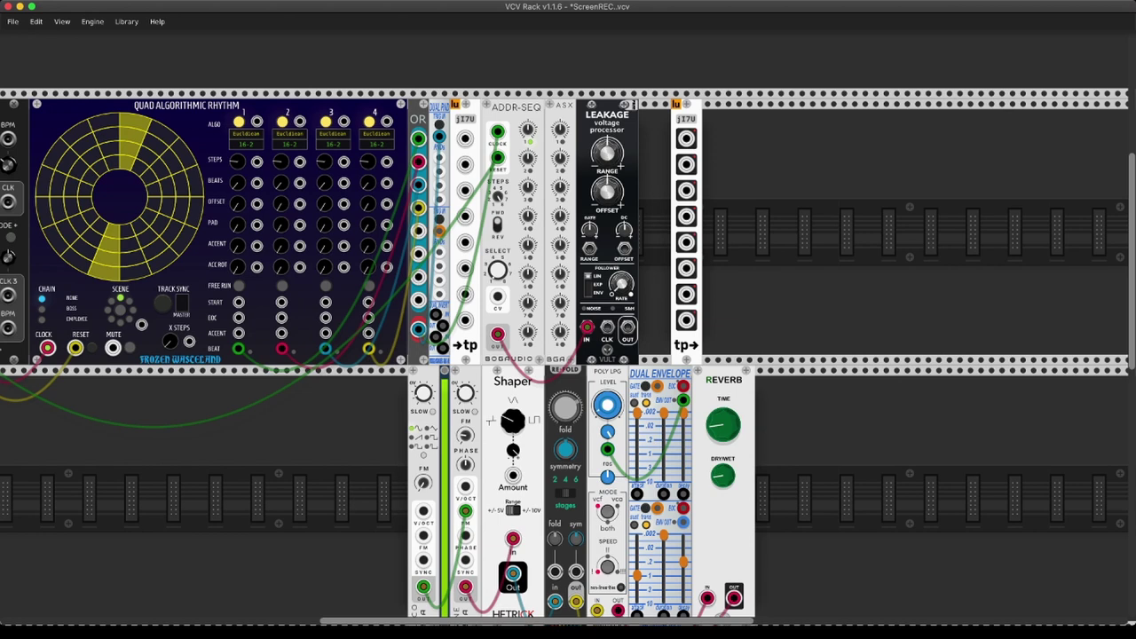
Patch Leakage's output, the OR output and an output of the upper dual random section into Teleport In's first, second and third inputs.
{"action": "left_click_drag", "start_coordinate": [627, 327], "coordinate": [465, 138]}
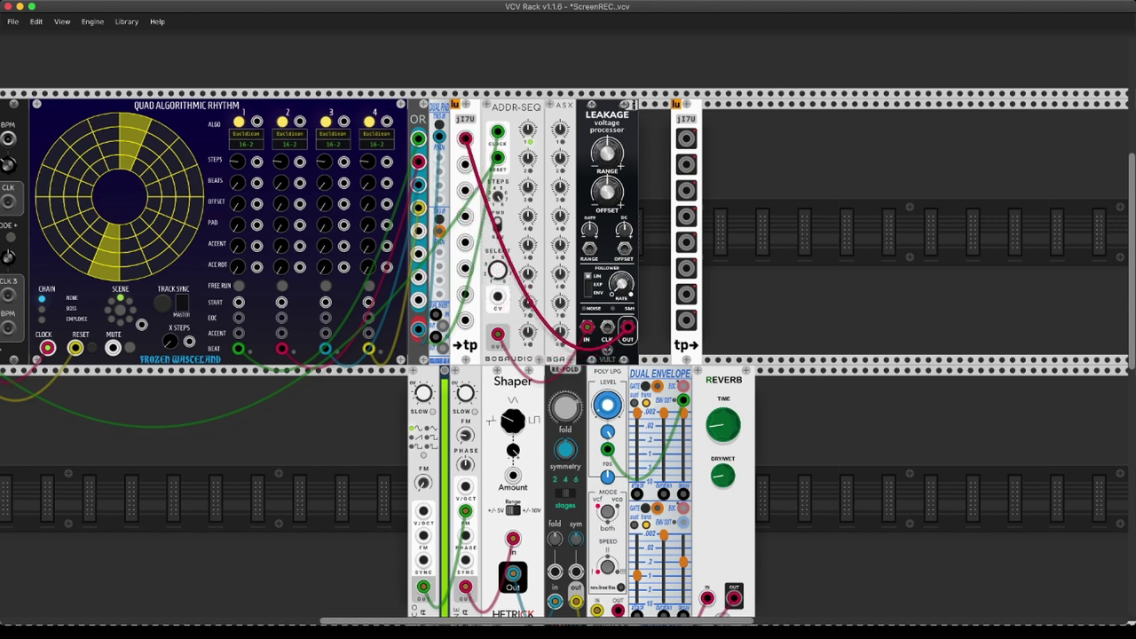
{"action": "left_click_drag", "start_coordinate": [465, 138], "coordinate": [465, 138]}
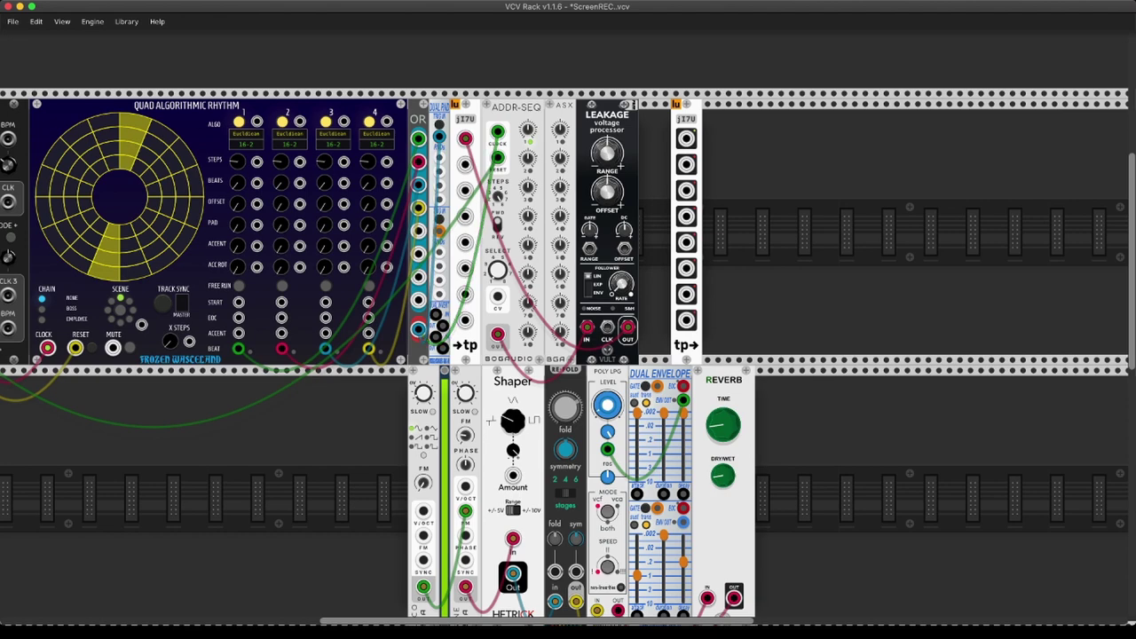
{"action": "left_click_drag", "start_coordinate": [465, 164], "coordinate": [419, 329]}
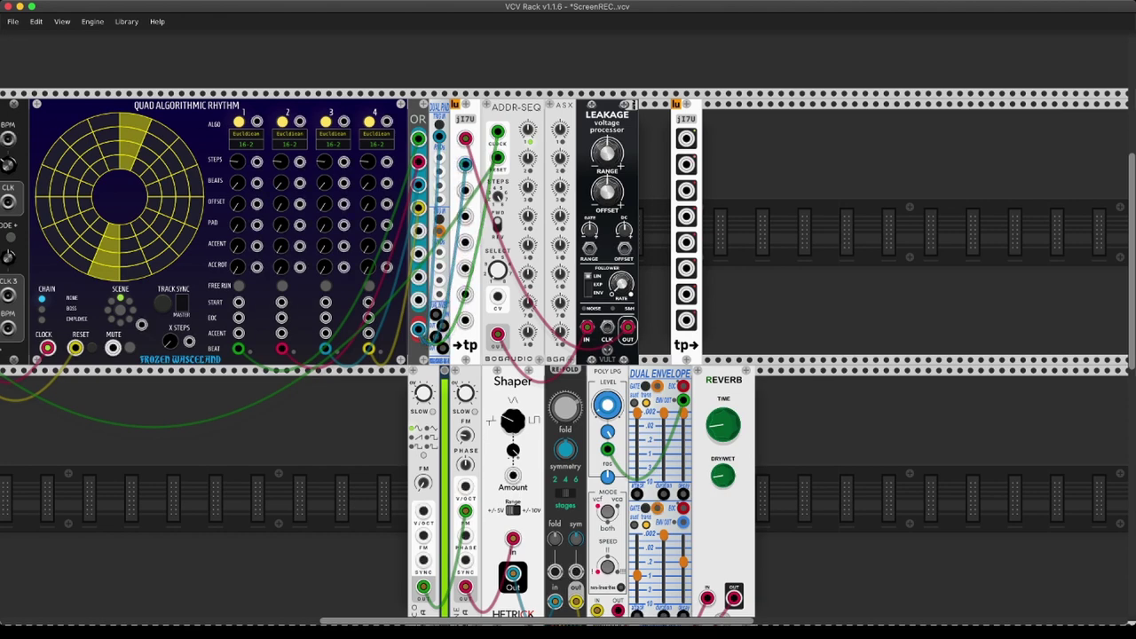
{"action": "left_click_drag", "start_coordinate": [439, 157], "coordinate": [465, 190]}
Search the module library for submarine and add its narrow text strip between Leakage and Teleport Out.
{"action": "key", "text": "Return"}
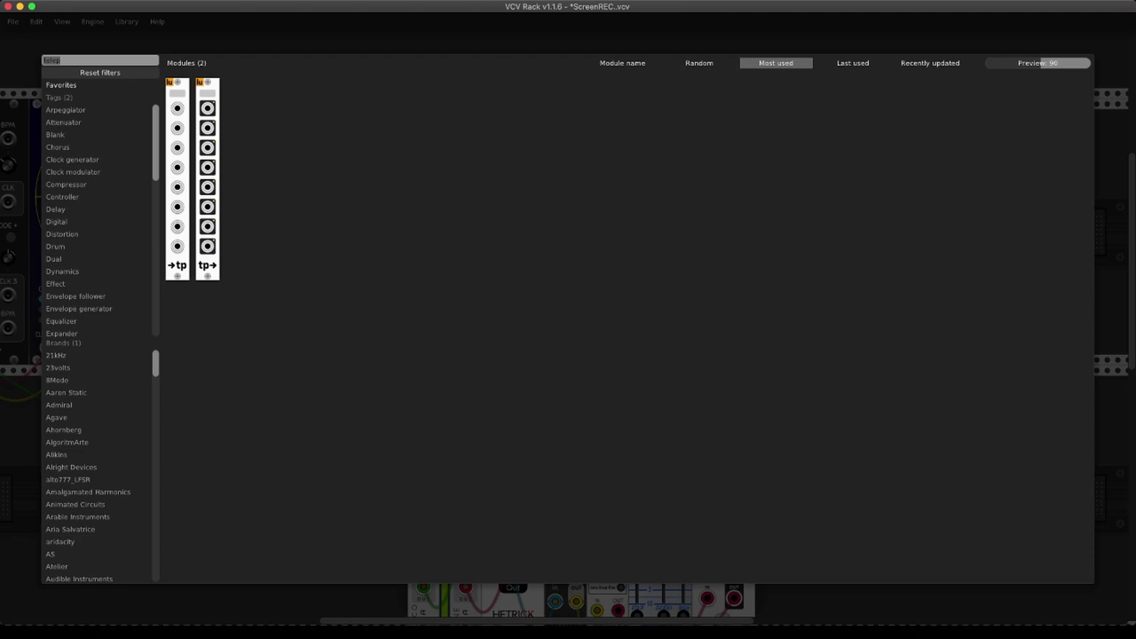
{"action": "type", "text": "submar"}
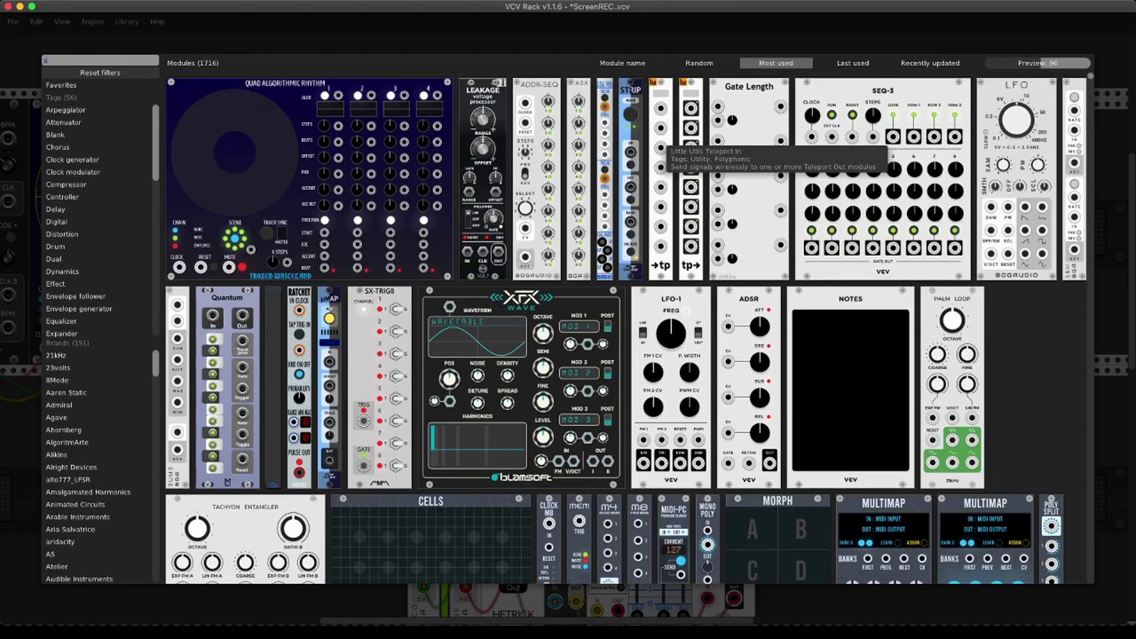
{"action": "type", "text": "ine"}
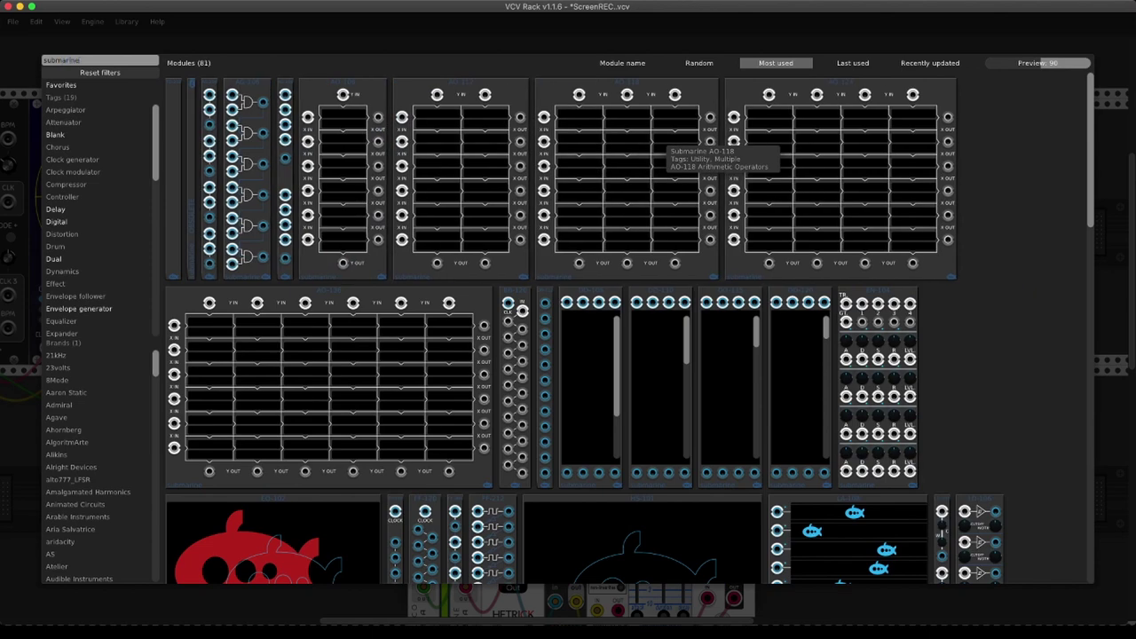
{"action": "scroll", "coordinate": [661, 146], "scroll_direction": "down", "scroll_amount": 10}
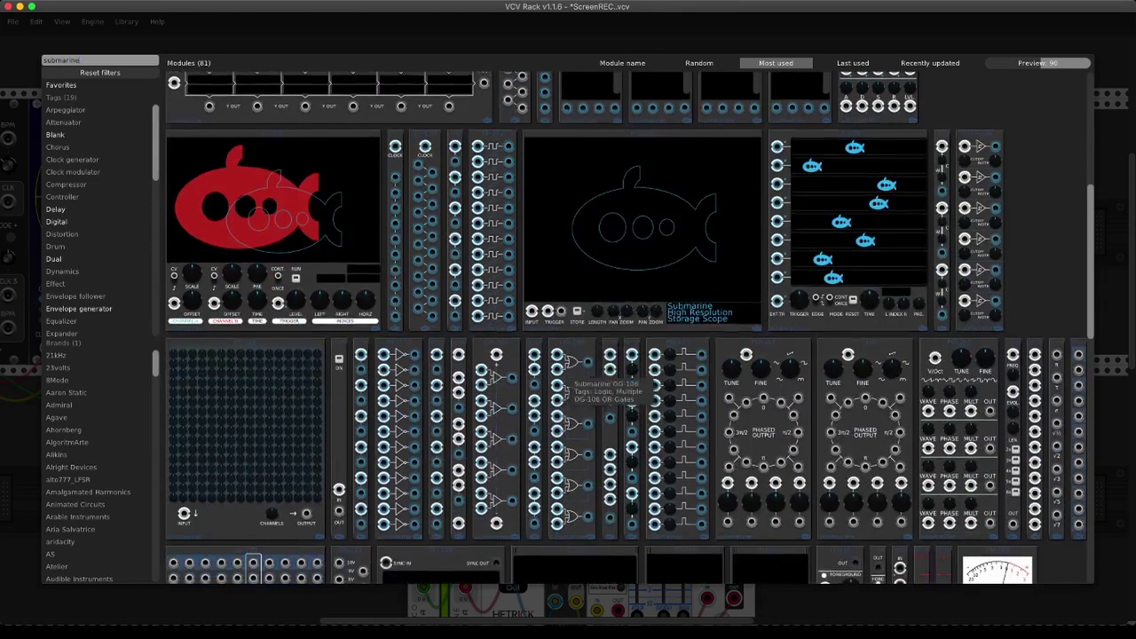
{"action": "scroll", "coordinate": [510, 403], "scroll_direction": "down", "scroll_amount": 9}
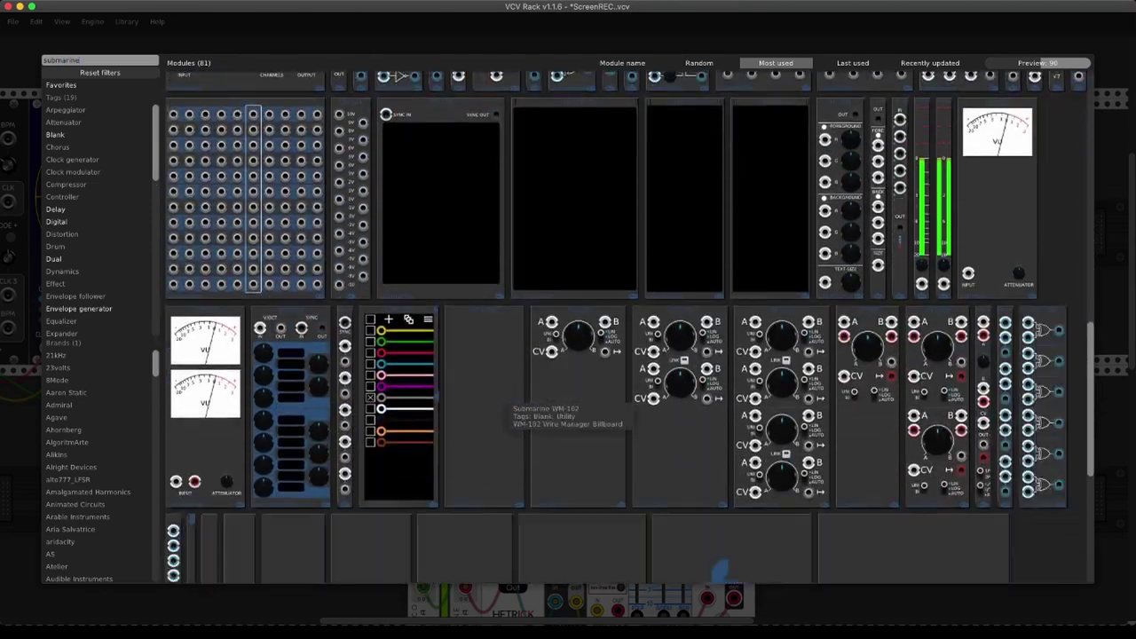
{"action": "scroll", "coordinate": [510, 403], "scroll_direction": "up", "scroll_amount": 19}
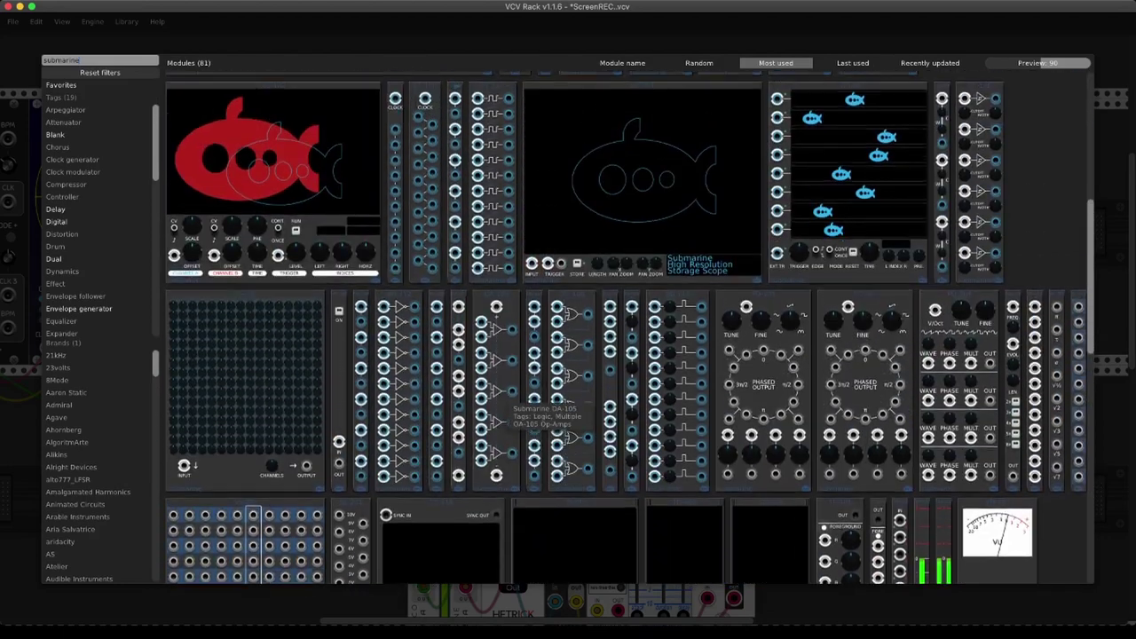
{"action": "scroll", "coordinate": [511, 402], "scroll_direction": "up", "scroll_amount": 3}
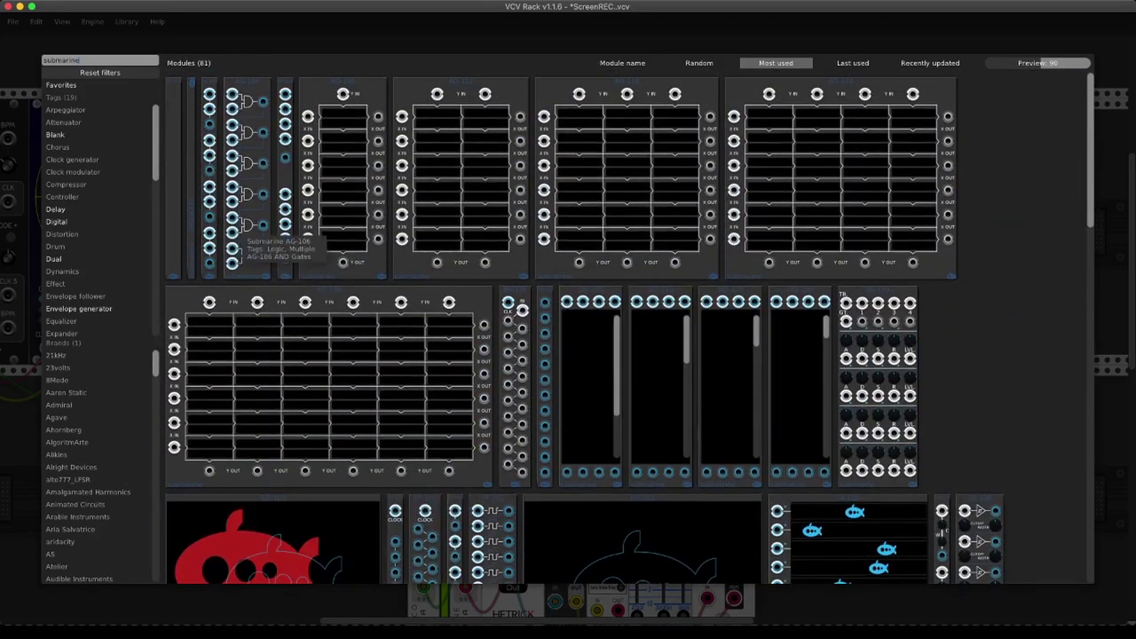
{"action": "key", "text": "Escape"}
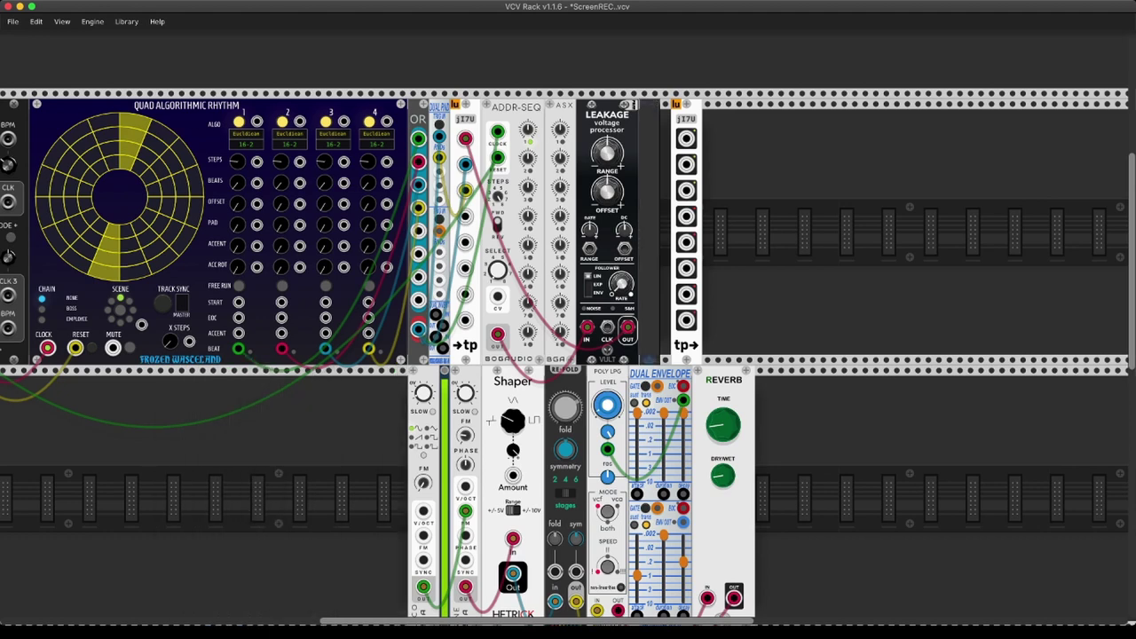
Move Teleport Out flush against the narrow text strip and label the strip CV G R.
{"action": "left_click_drag", "start_coordinate": [692, 115], "coordinate": [681, 115]}
{"action": "right_click", "coordinate": [682, 115]}
{"action": "left_click", "coordinate": [691, 145]}
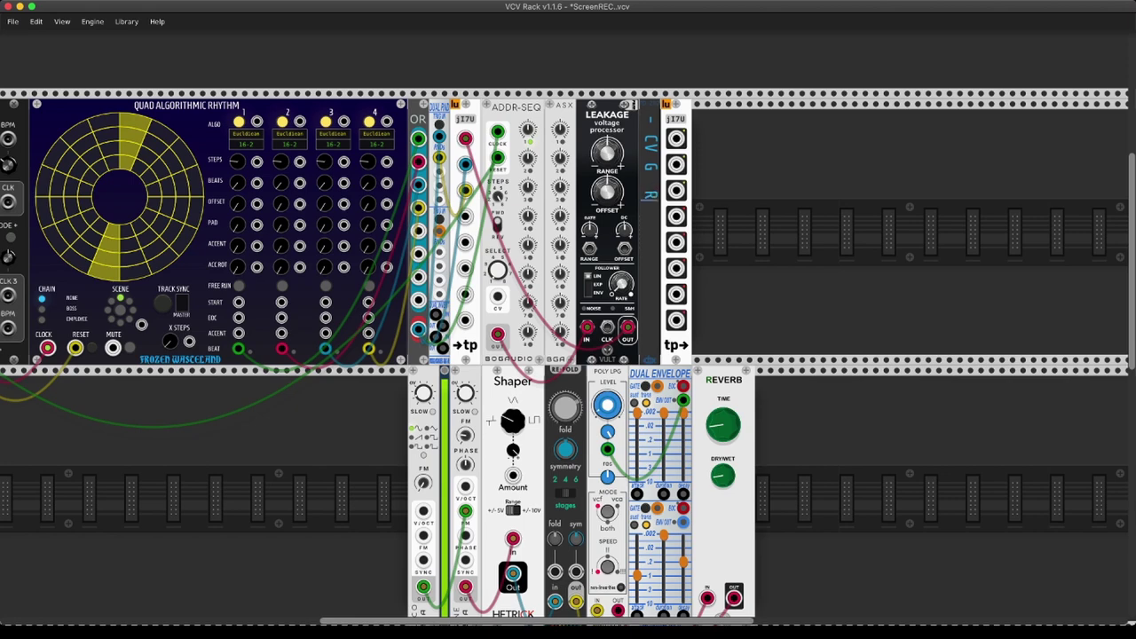
Patch Teleport Out's first output to the sine oscillator's V/OCT, the second to the upper envelope's orange input, and the third to the VCO's V/OCT.
{"action": "scroll", "coordinate": [568, 359], "scroll_direction": "left", "scroll_amount": 3}
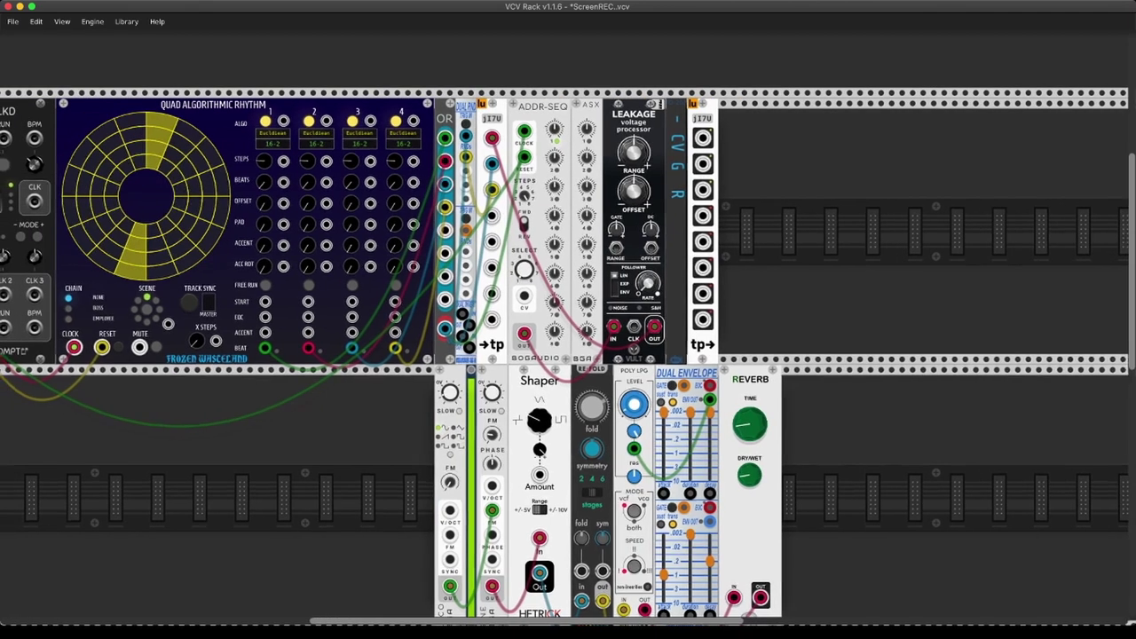
{"action": "scroll", "coordinate": [567, 358], "scroll_direction": "left", "scroll_amount": 4}
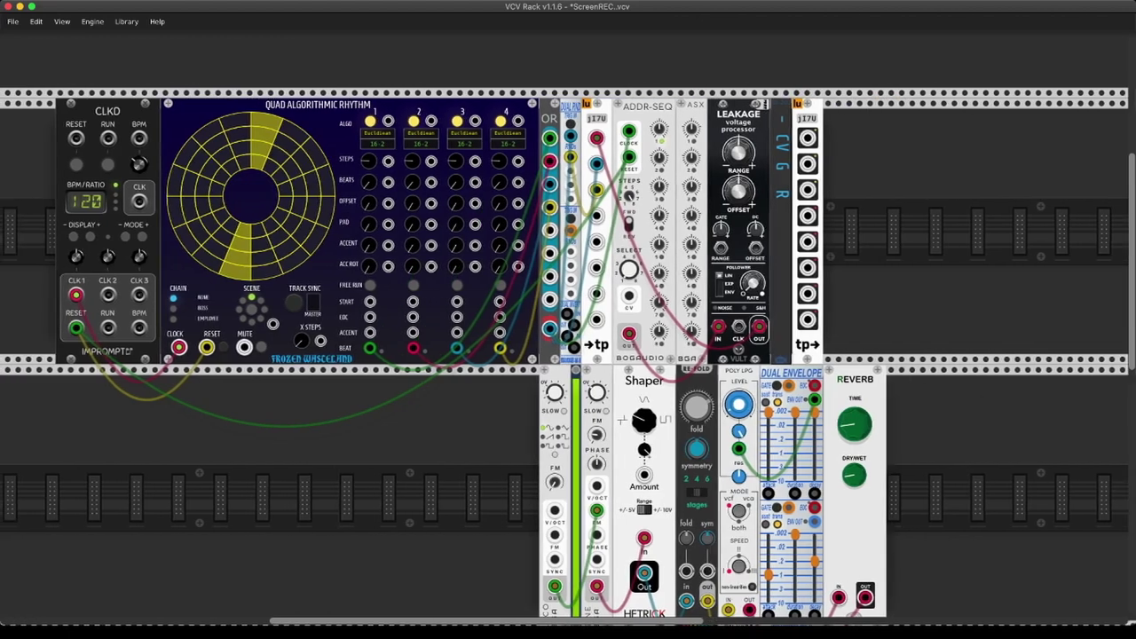
{"action": "scroll", "coordinate": [568, 358], "scroll_direction": "right", "scroll_amount": 3}
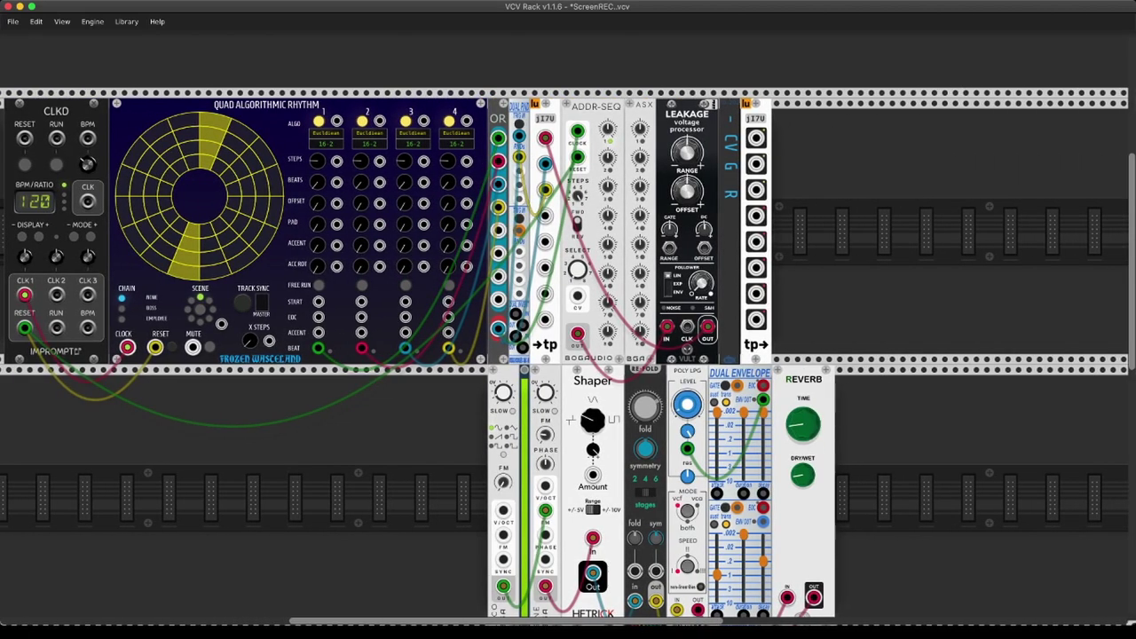
{"action": "scroll", "coordinate": [568, 358], "scroll_direction": "right", "scroll_amount": 4}
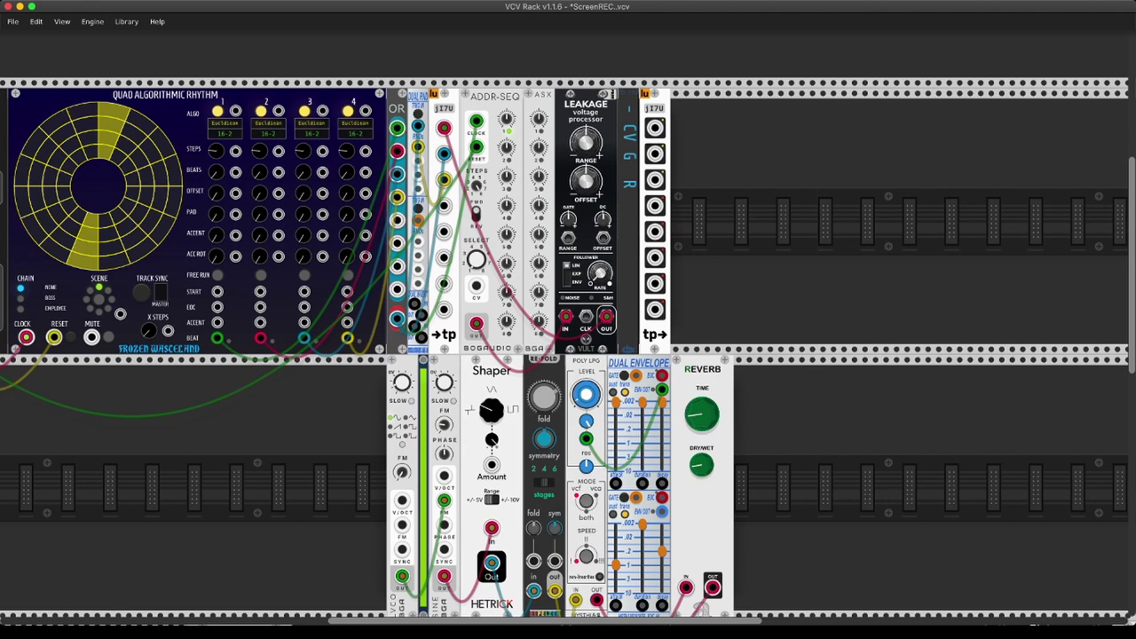
{"action": "left_click_drag", "start_coordinate": [654, 128], "coordinate": [443, 476]}
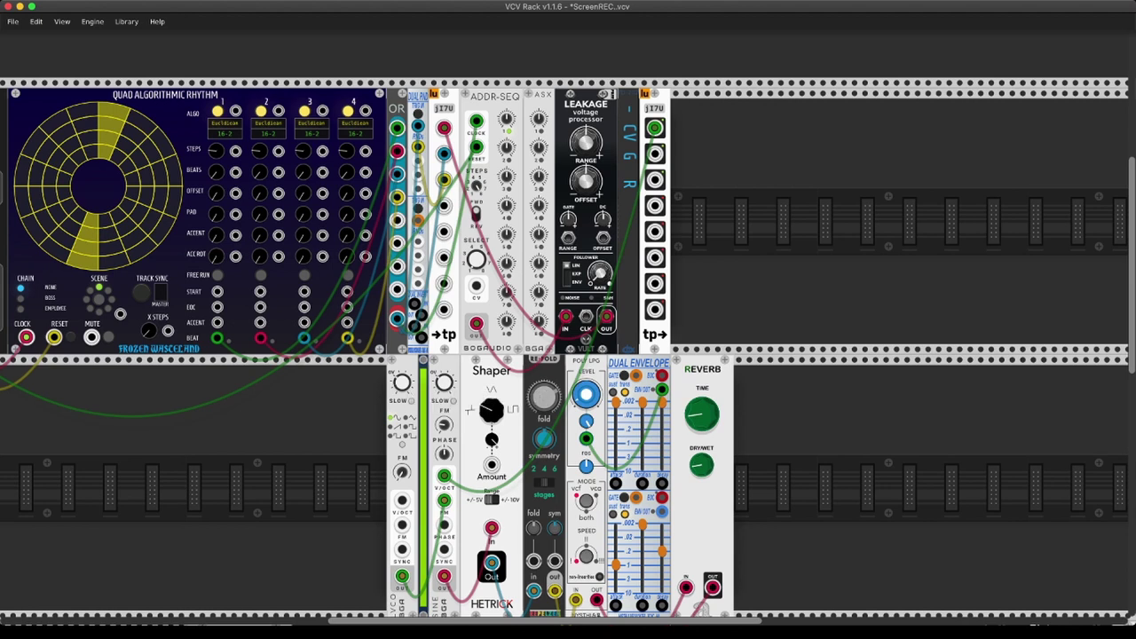
{"action": "left_click_drag", "start_coordinate": [655, 152], "coordinate": [636, 375]}
{"action": "left_click_drag", "start_coordinate": [655, 180], "coordinate": [402, 499]}
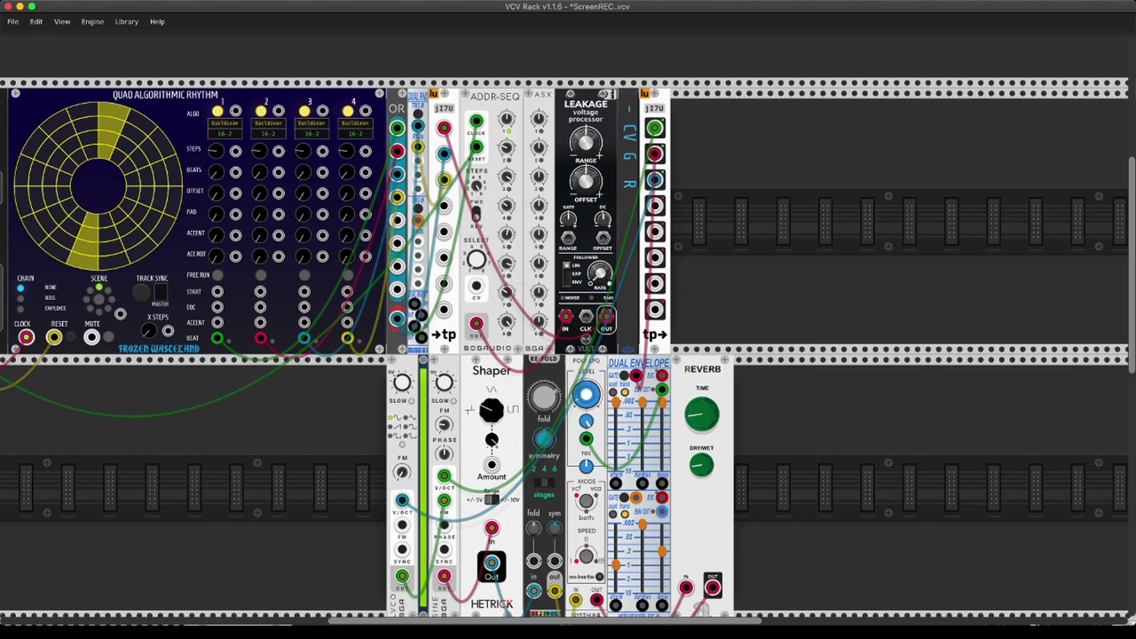
Set rhythm track 1 to 8 beats and track 2 to 20 steps with 5 beats, and start the clock running.
{"action": "scroll", "coordinate": [568, 355], "scroll_direction": "left", "scroll_amount": 2}
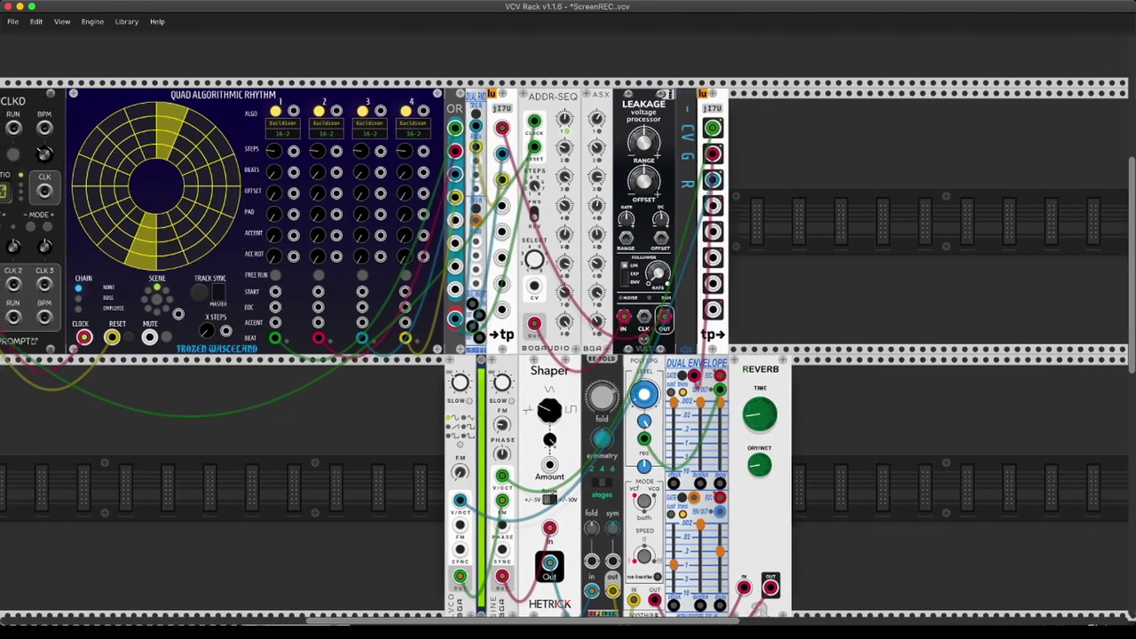
{"action": "scroll", "coordinate": [568, 346], "scroll_direction": "down", "scroll_amount": 1}
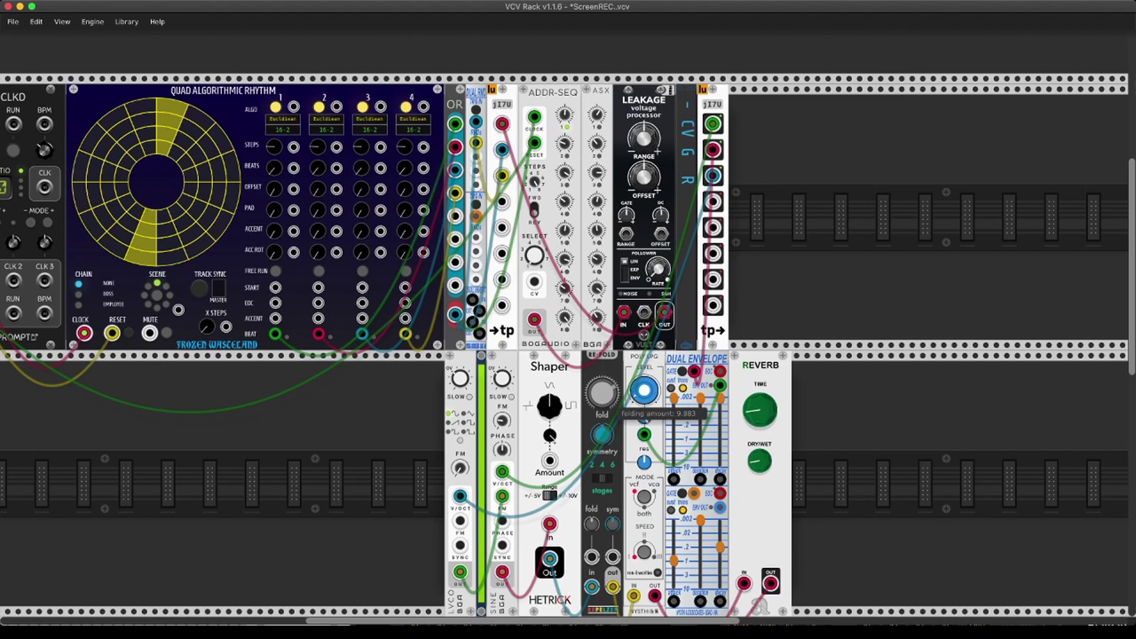
{"action": "scroll", "coordinate": [568, 339], "scroll_direction": "down", "scroll_amount": 2}
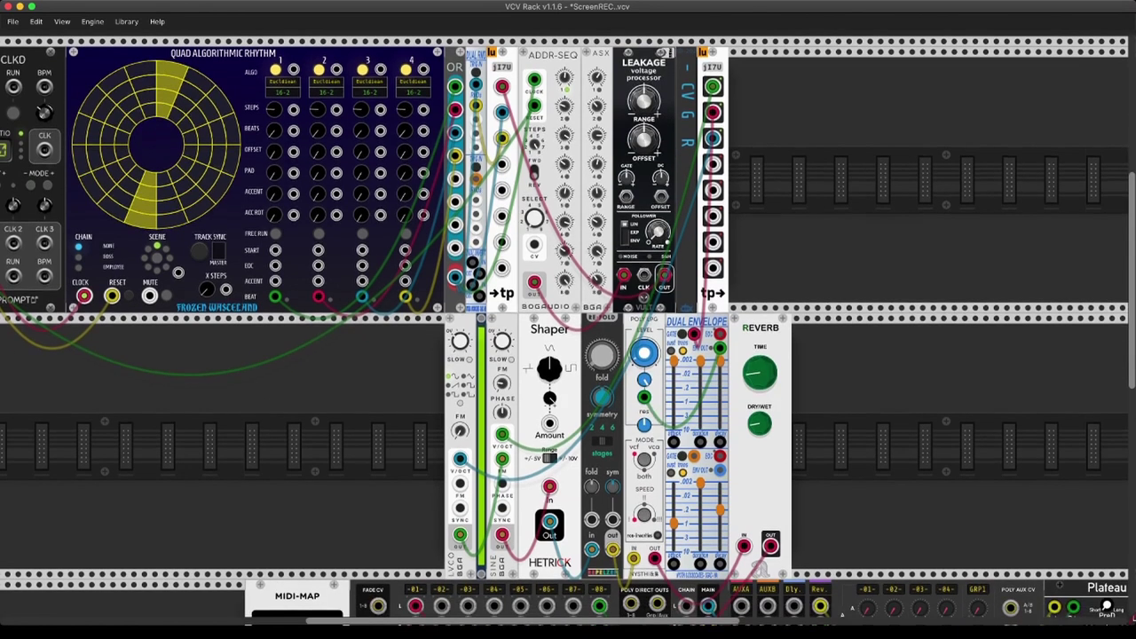
{"action": "scroll", "coordinate": [568, 339], "scroll_direction": "left", "scroll_amount": 3}
{"action": "scroll", "coordinate": [567, 339], "scroll_direction": "up", "scroll_amount": 2}
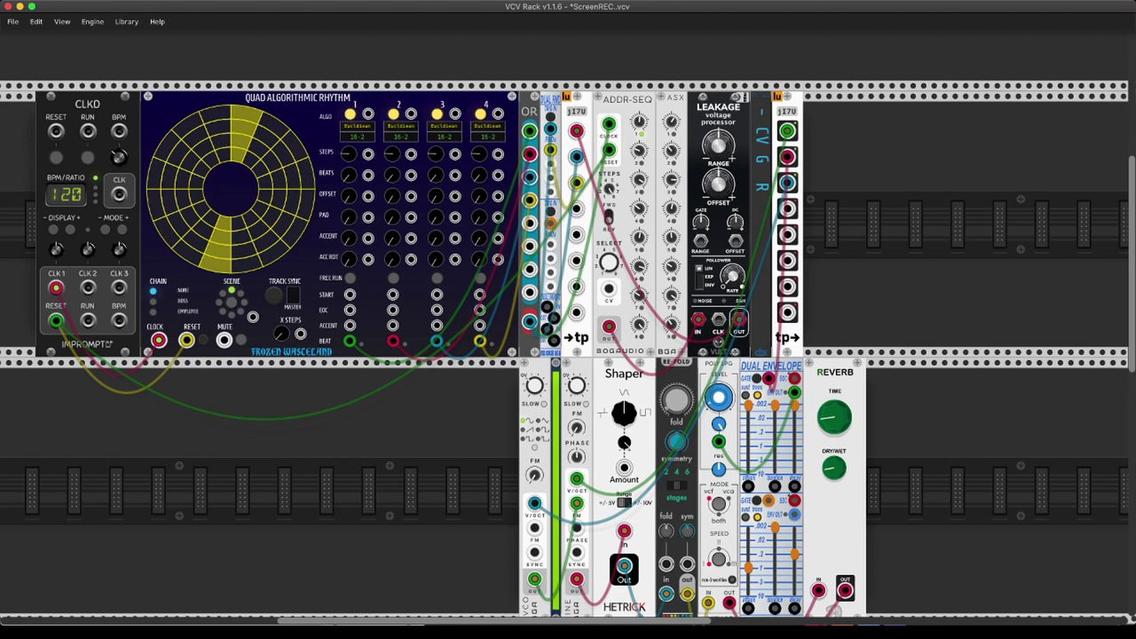
{"action": "mouse_move", "coordinate": [350, 175]}
{"action": "left_click_drag", "start_coordinate": [368, 174], "coordinate": [391, 167]}
{"action": "mouse_move", "coordinate": [392, 154]}
{"action": "mouse_move", "coordinate": [392, 174]}
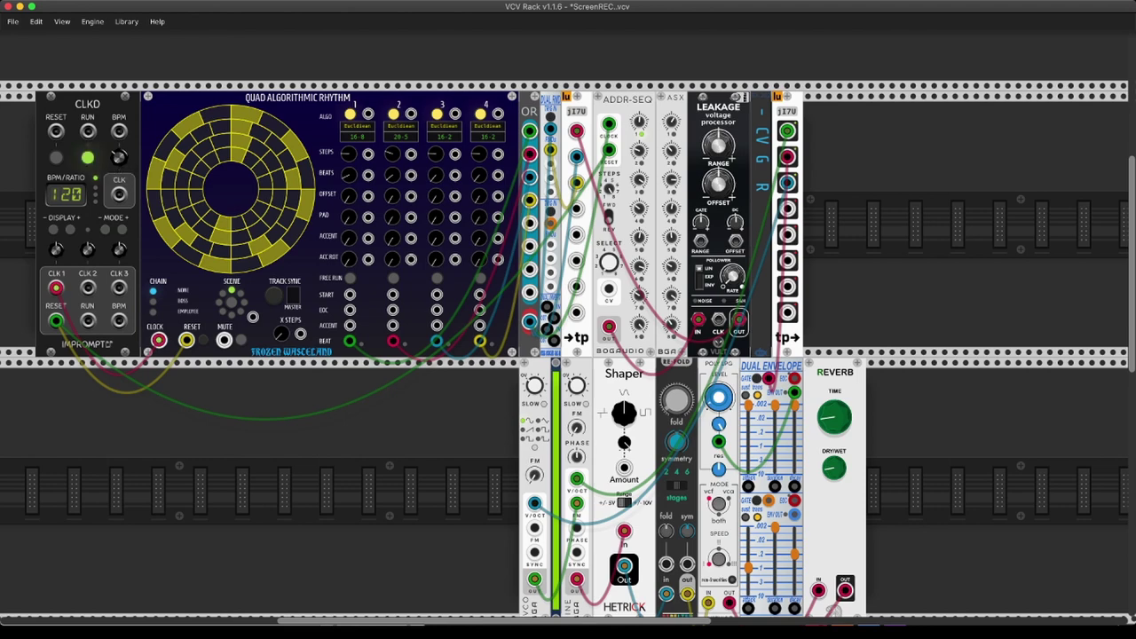
Adjust the Offset knob on the Leakage voltage processor.
{"action": "scroll", "coordinate": [97, 161], "scroll_direction": "down", "scroll_amount": 2}
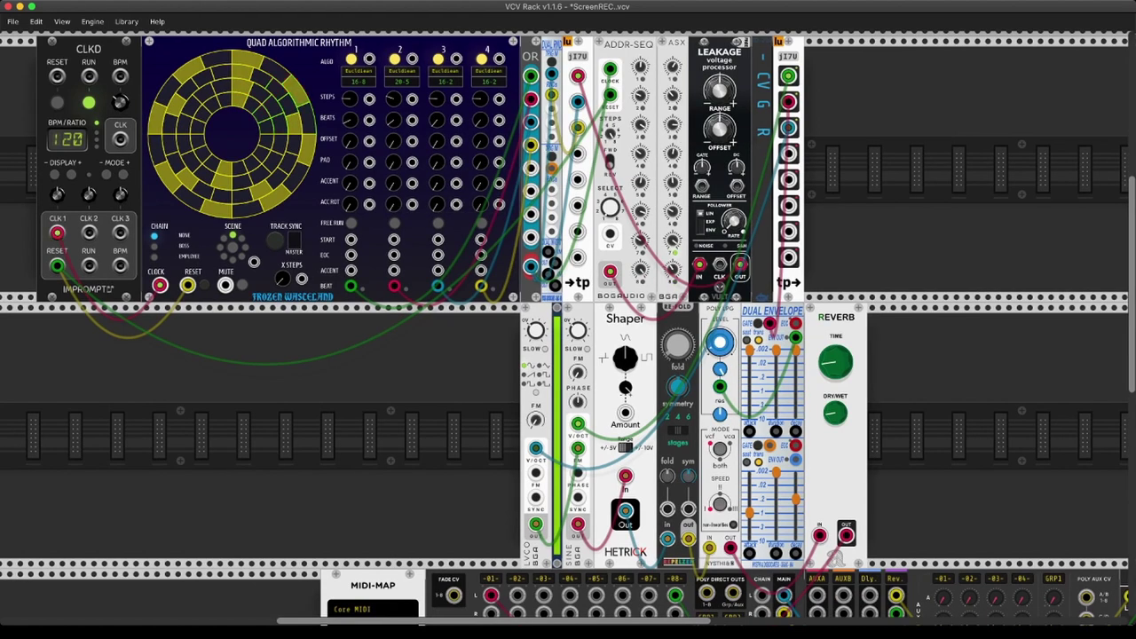
{"action": "scroll", "coordinate": [735, 134], "scroll_direction": "up", "scroll_amount": 1}
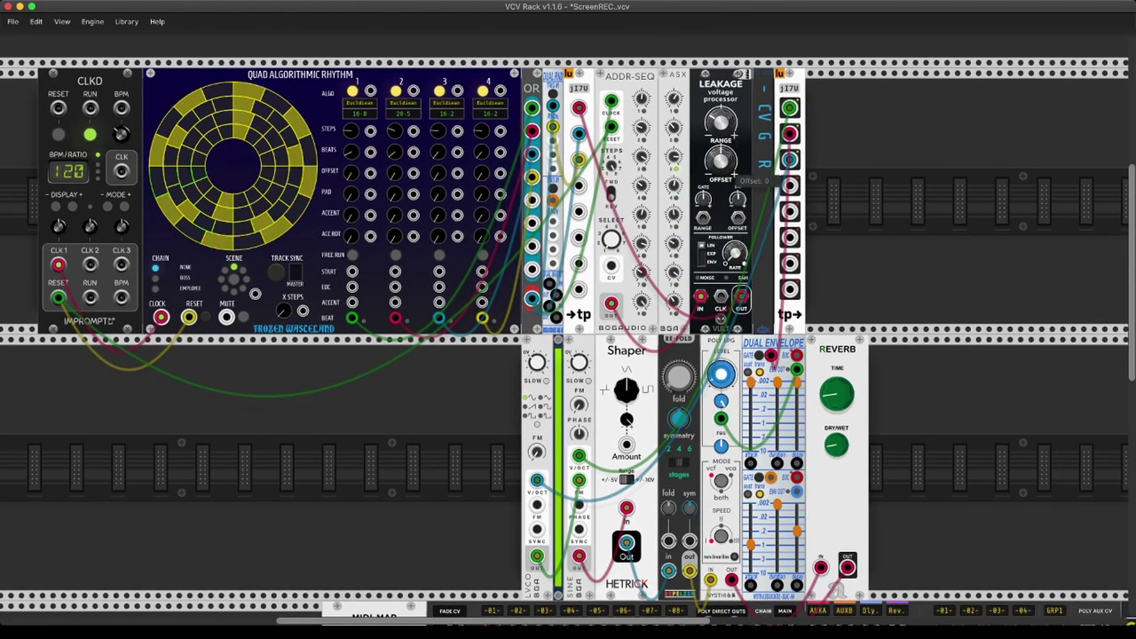
{"action": "left_click_drag", "start_coordinate": [723, 162], "coordinate": [723, 172]}
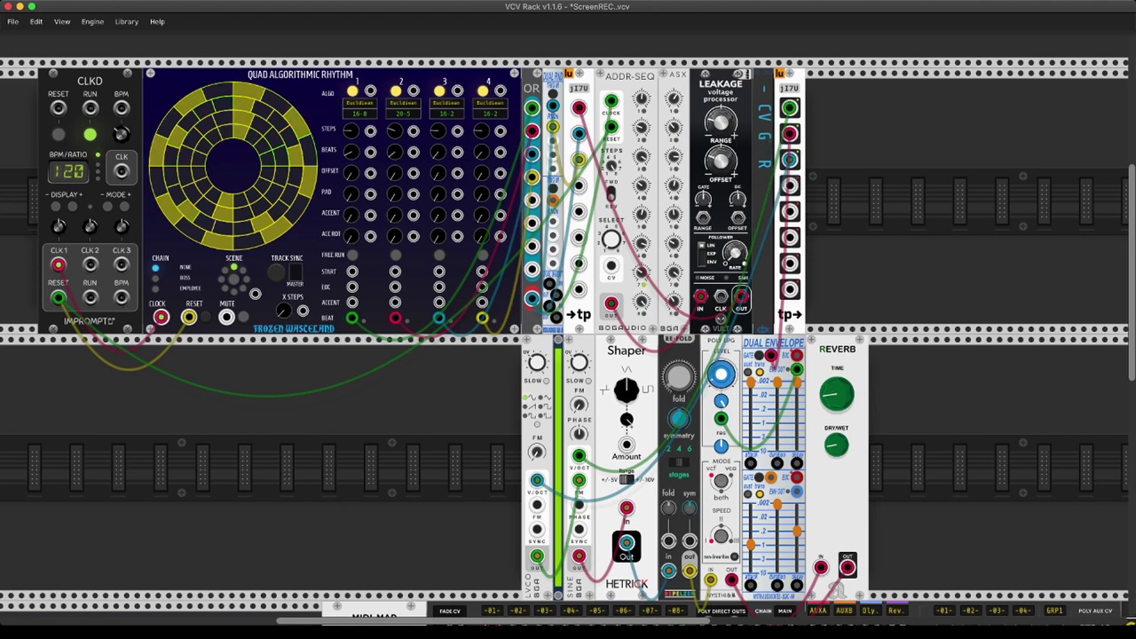
Set CLKD's clock 1 ratio to x2.
{"action": "scroll", "coordinate": [488, 161], "scroll_direction": "up", "scroll_amount": 1}
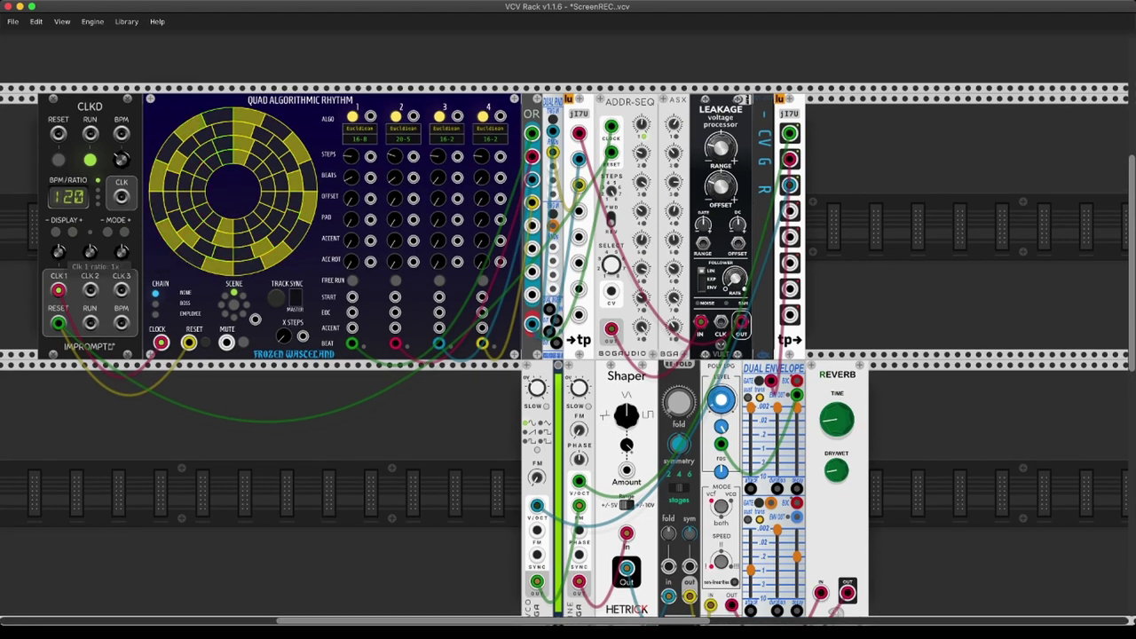
{"action": "left_click_drag", "start_coordinate": [90, 253], "coordinate": [90, 245]}
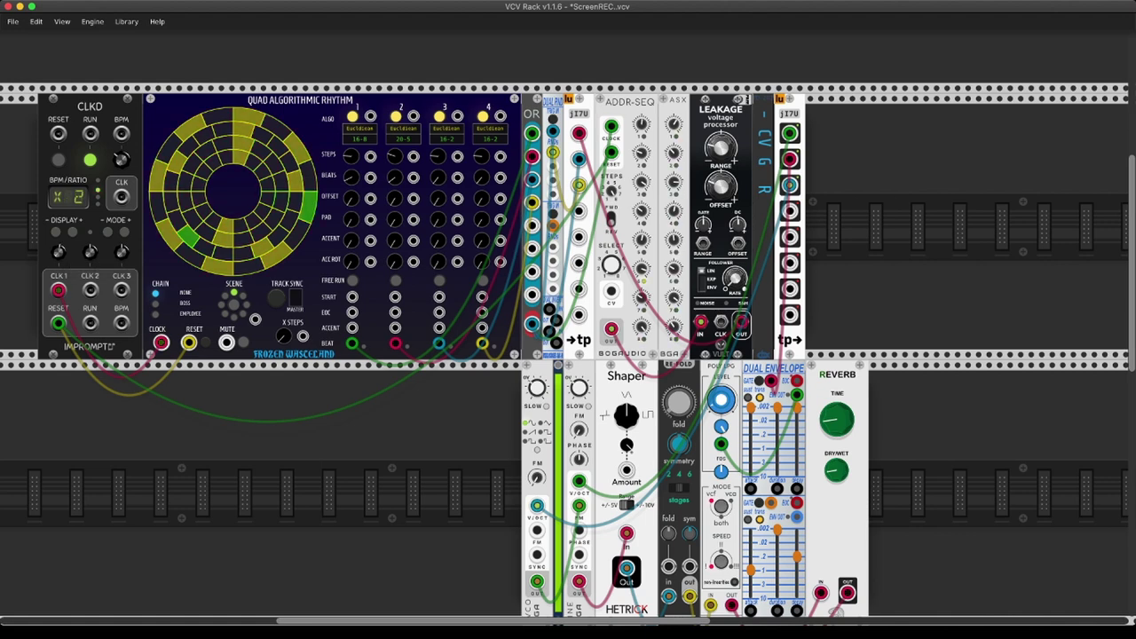
Set rhythm track 3 to 6 beats and track 2 to 17 steps.
{"action": "mouse_move", "coordinate": [439, 177]}
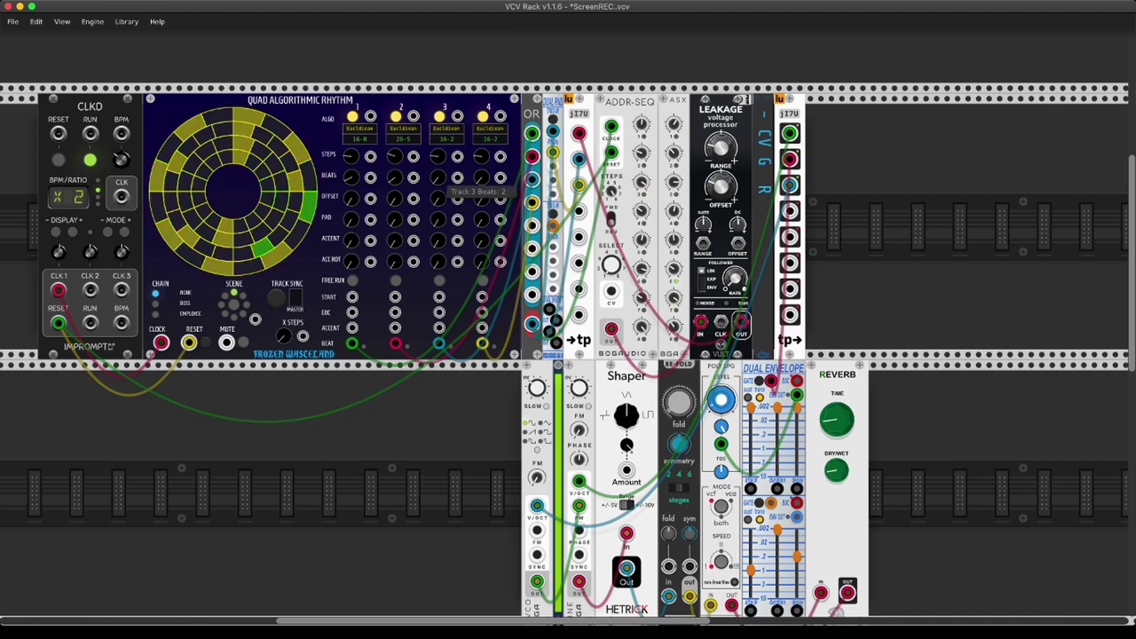
{"action": "left_click_drag", "start_coordinate": [439, 176], "coordinate": [438, 85]}
{"action": "left_click_drag", "start_coordinate": [395, 155], "coordinate": [395, 181]}
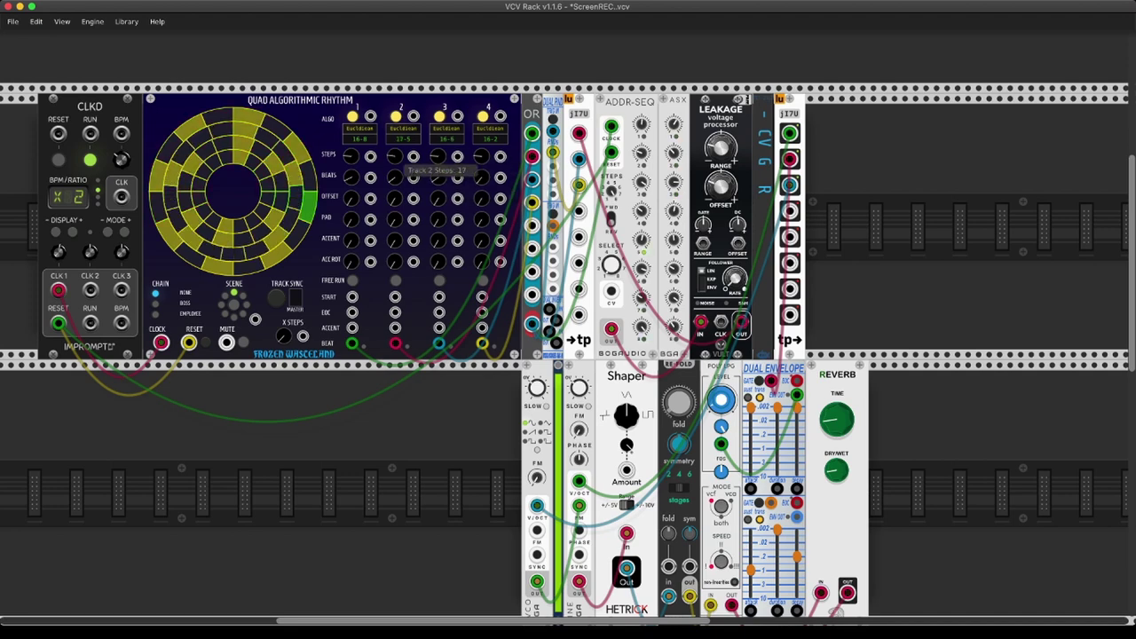
{"action": "mouse_move", "coordinate": [395, 176]}
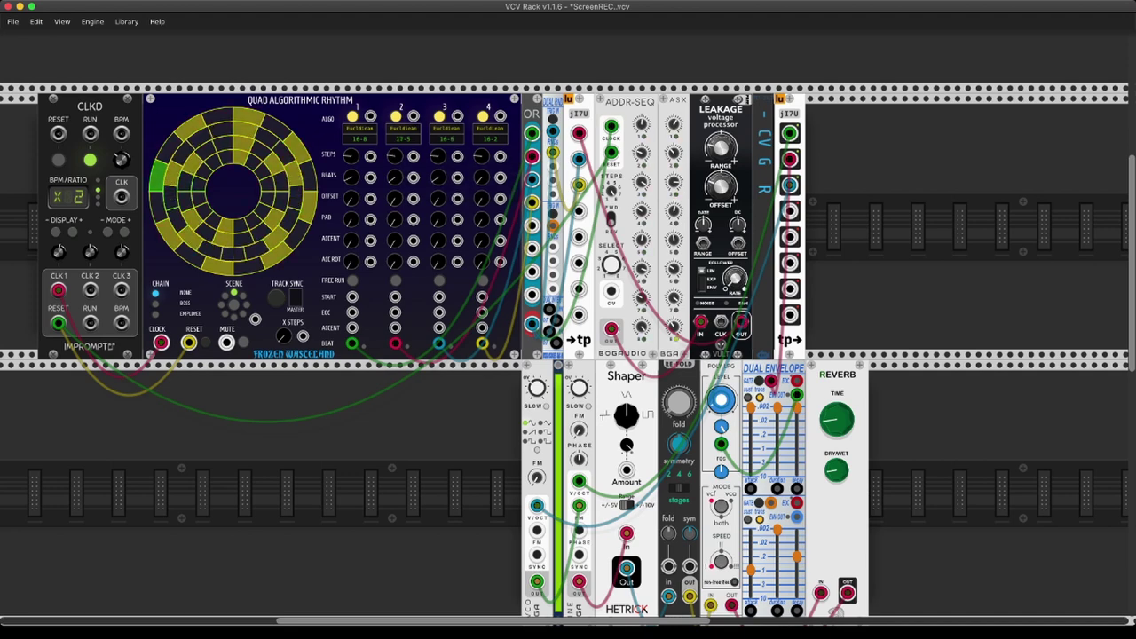
Set the sine oscillator's FM depth to 12.45% and adjust the Shaper's main knob.
{"action": "scroll", "coordinate": [395, 176], "scroll_direction": "down", "scroll_amount": 1}
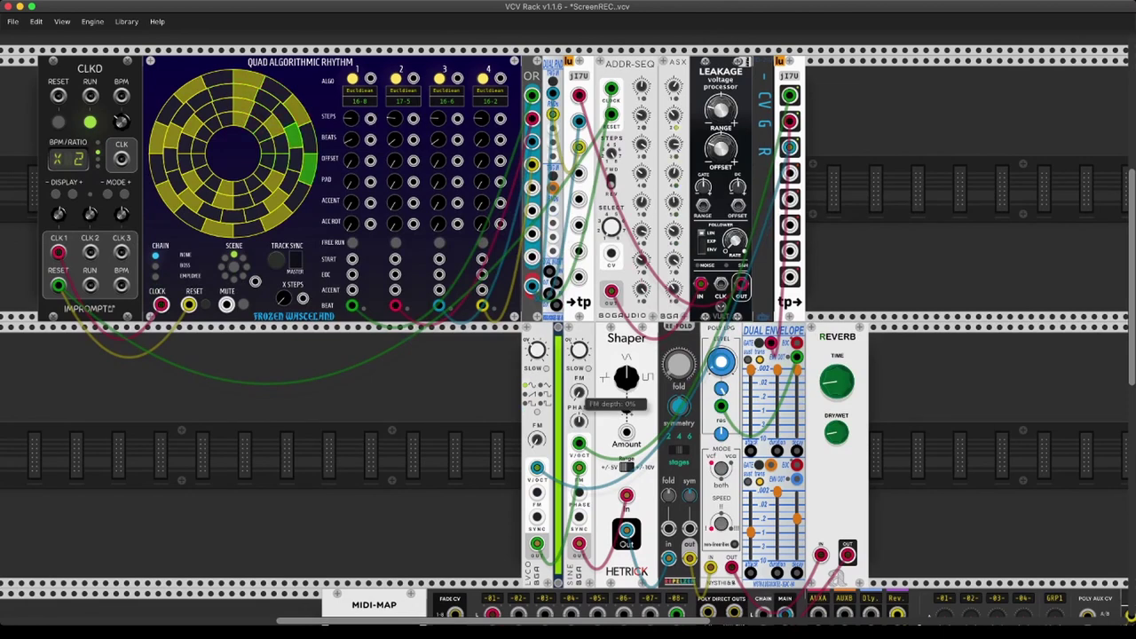
{"action": "left_click_drag", "start_coordinate": [578, 392], "coordinate": [578, 381]}
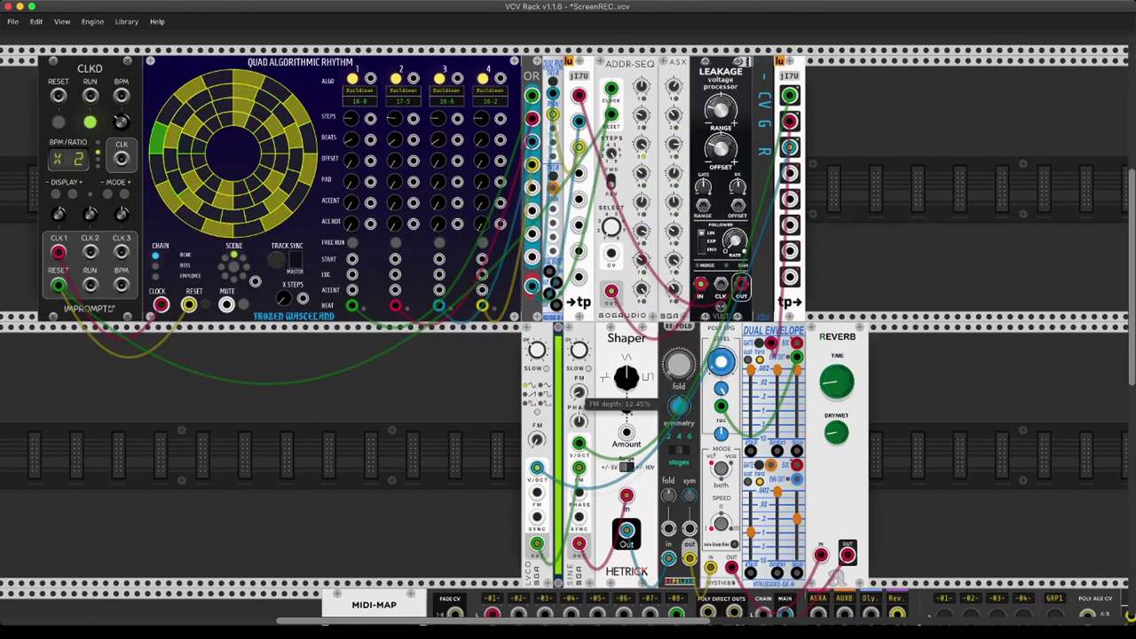
{"action": "mouse_move", "coordinate": [626, 379]}
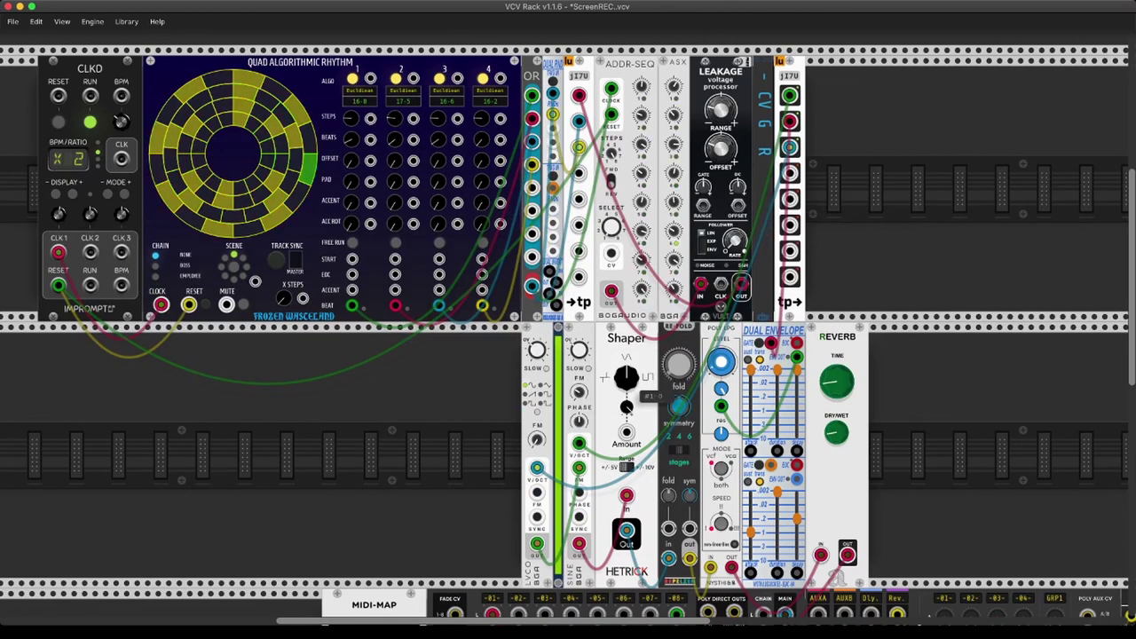
{"action": "mouse_move", "coordinate": [678, 366]}
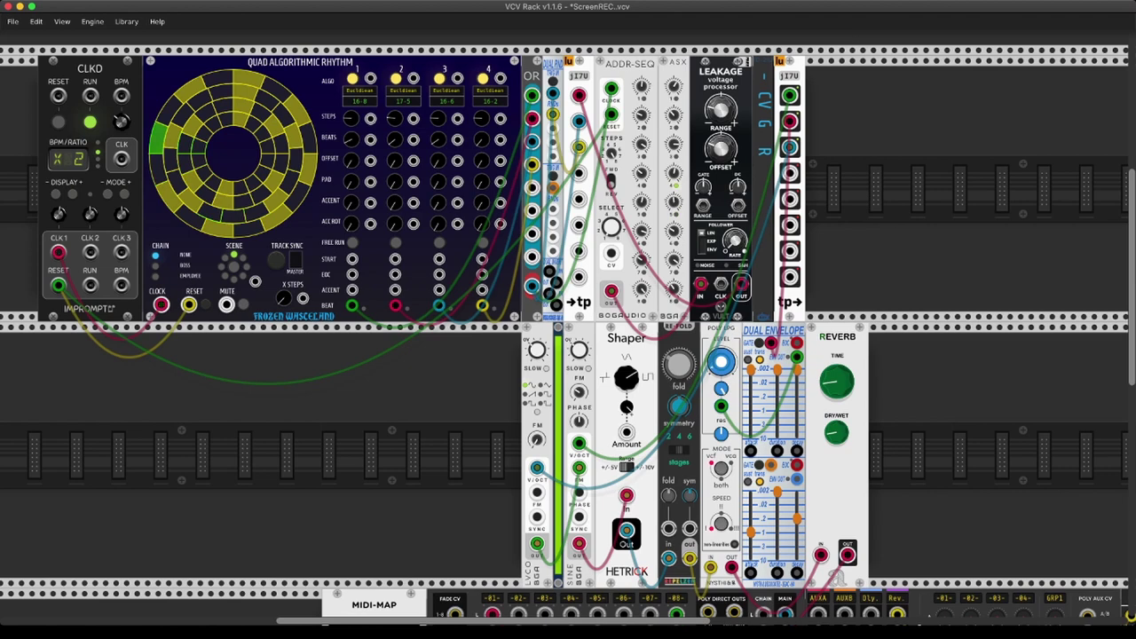
Set CLKD's clock 1 ratio to 2.5.
{"action": "scroll", "coordinate": [568, 336], "scroll_direction": "up", "scroll_amount": 3}
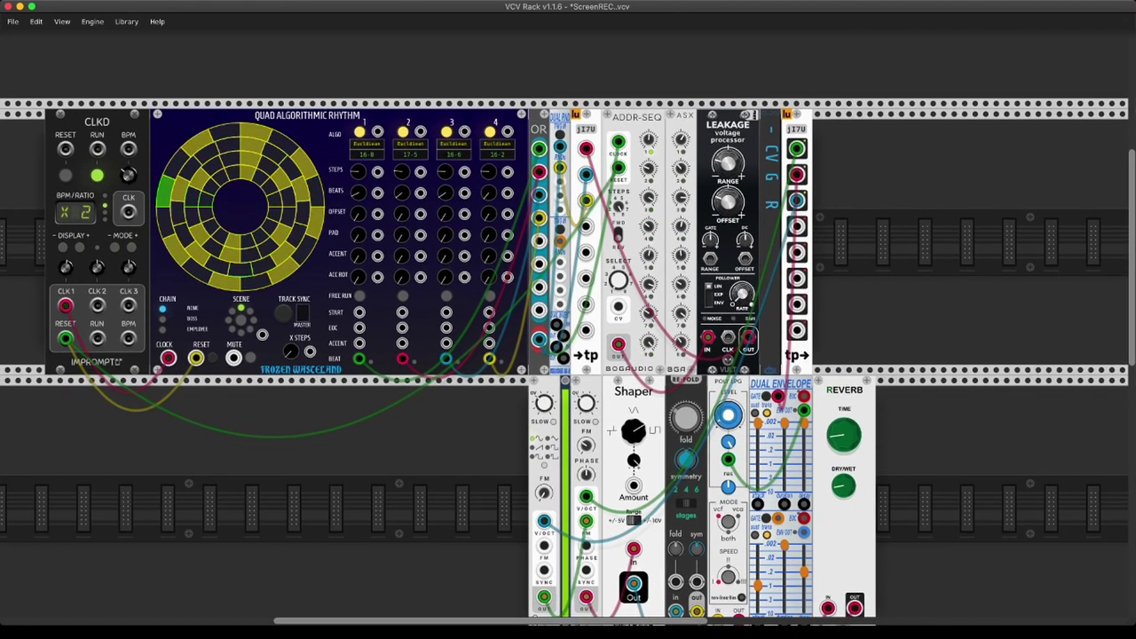
{"action": "mouse_move", "coordinate": [97, 267]}
{"action": "left_click_drag", "start_coordinate": [66, 266], "coordinate": [66, 257]}
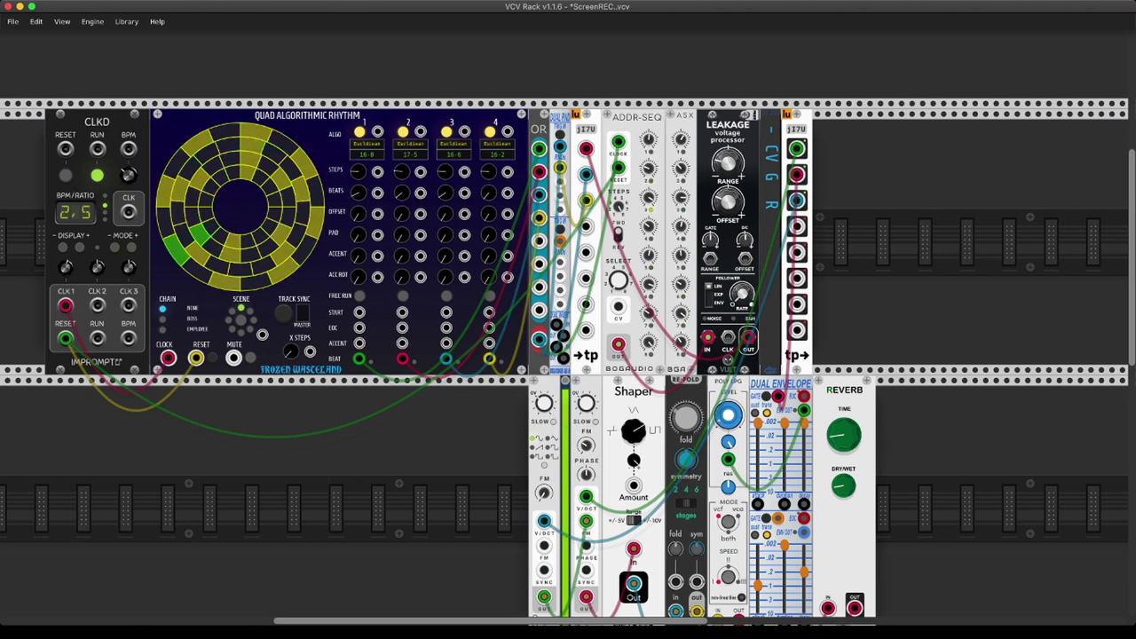
{"action": "scroll", "coordinate": [568, 355], "scroll_direction": "up", "scroll_amount": 1}
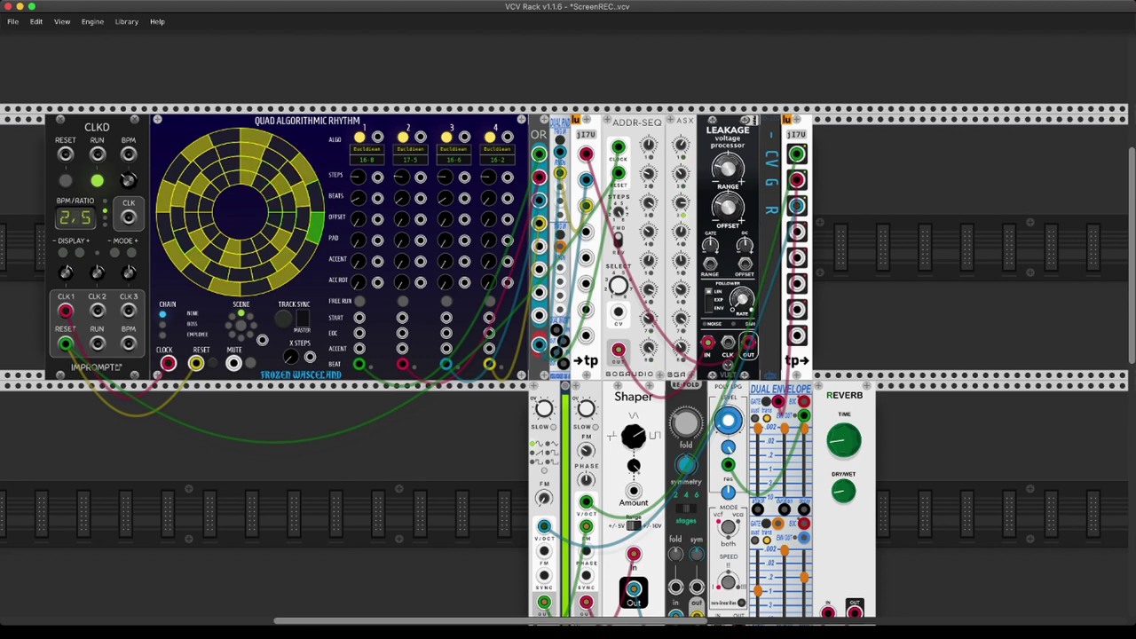